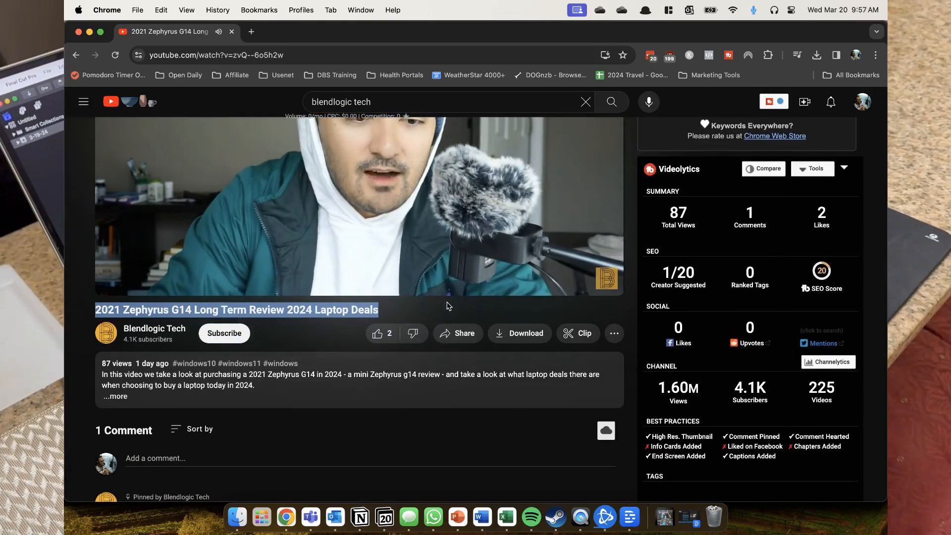
pyautogui.scroll(5, 447, 302)
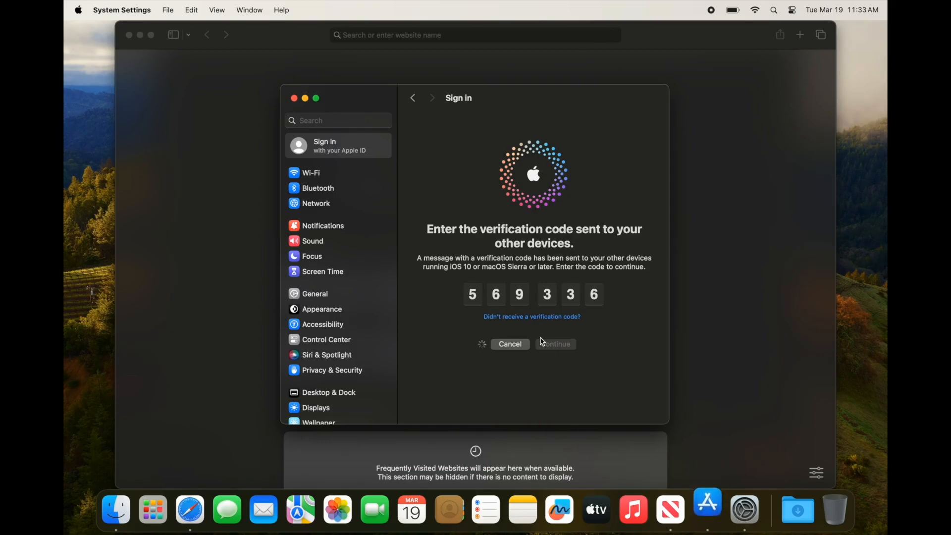
# In the iCloud settings, show more apps using iCloud, sync Messages in iCloud immediately, and close the app list
pyautogui.click(580, 306)
pyautogui.scroll(-3, 536, 249)
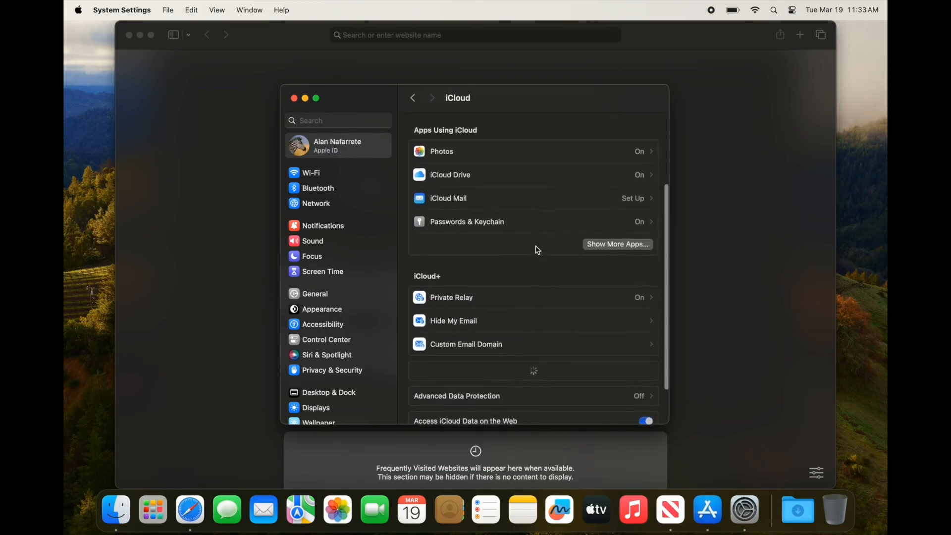
pyautogui.scroll(5, 538, 250)
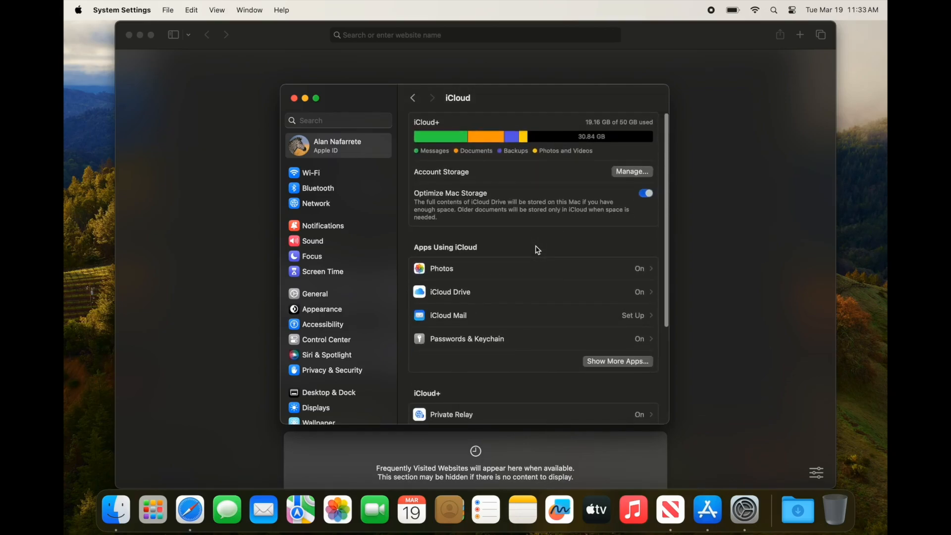
pyautogui.scroll(-3, 539, 251)
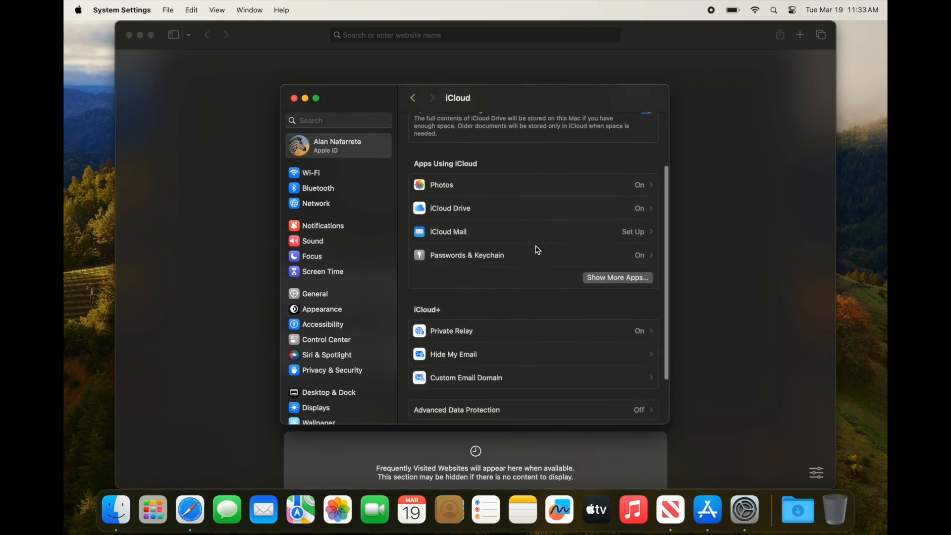
pyautogui.click(610, 278)
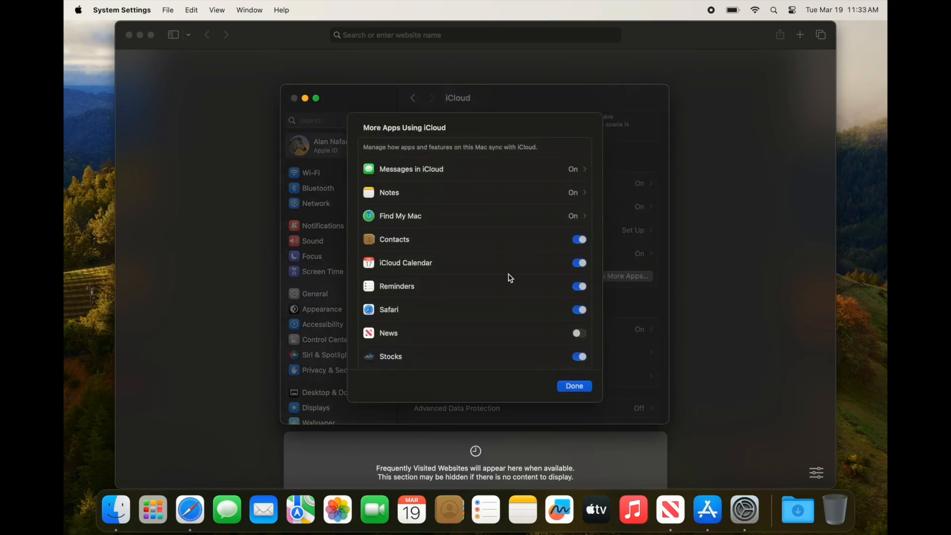
pyautogui.click(556, 172)
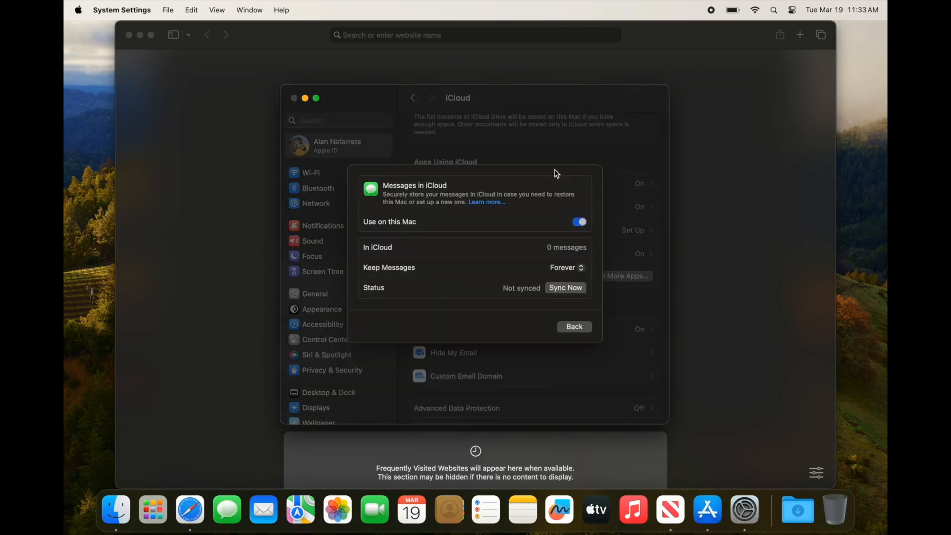
pyautogui.click(566, 289)
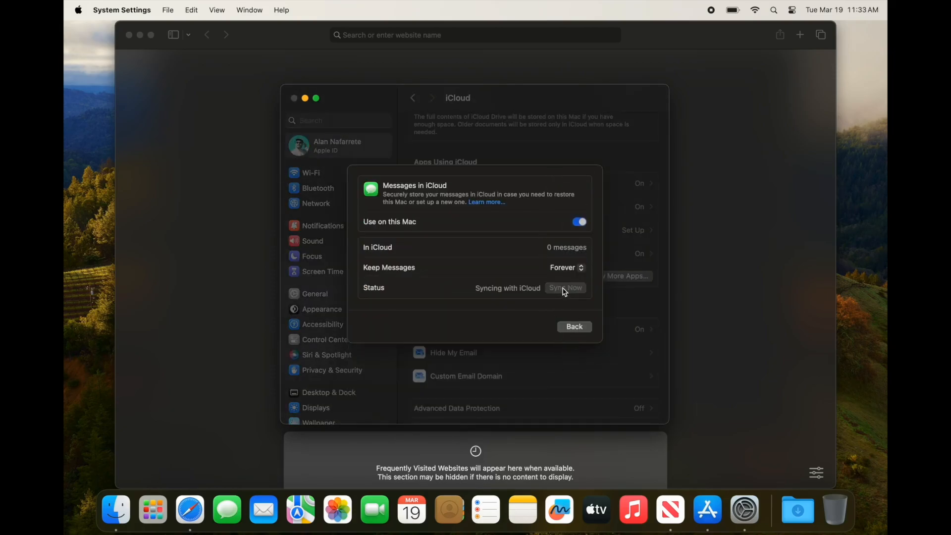
pyautogui.click(575, 328)
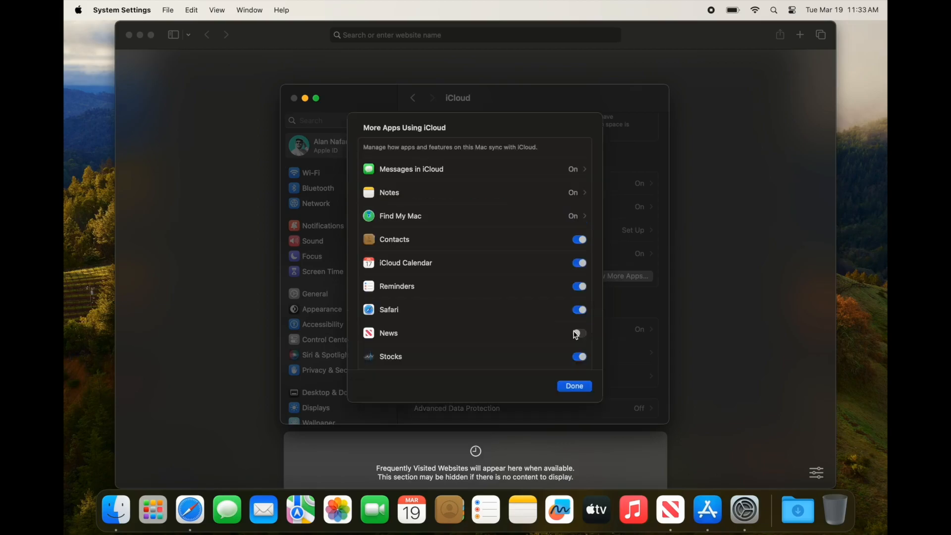
pyautogui.click(573, 387)
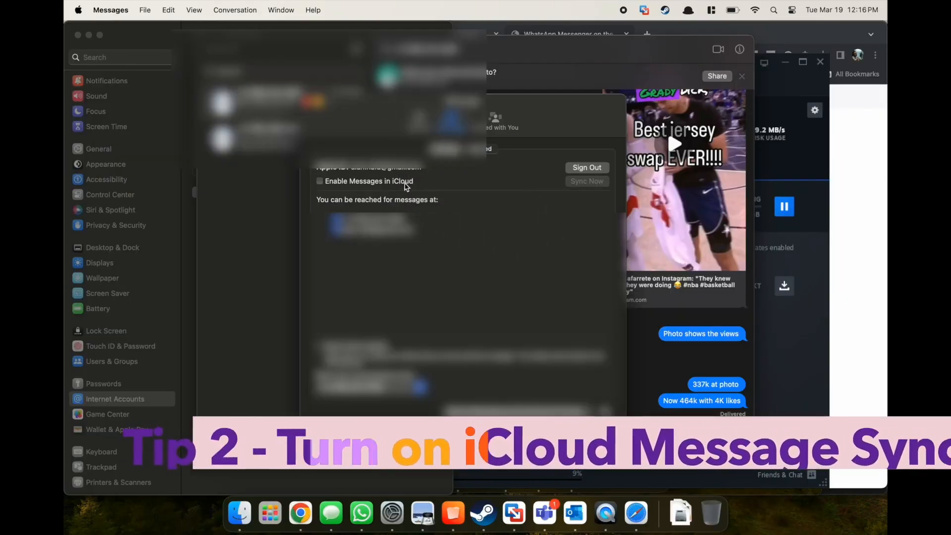
# In the Messages app's account settings, enable Messages in iCloud
pyautogui.click(320, 181)
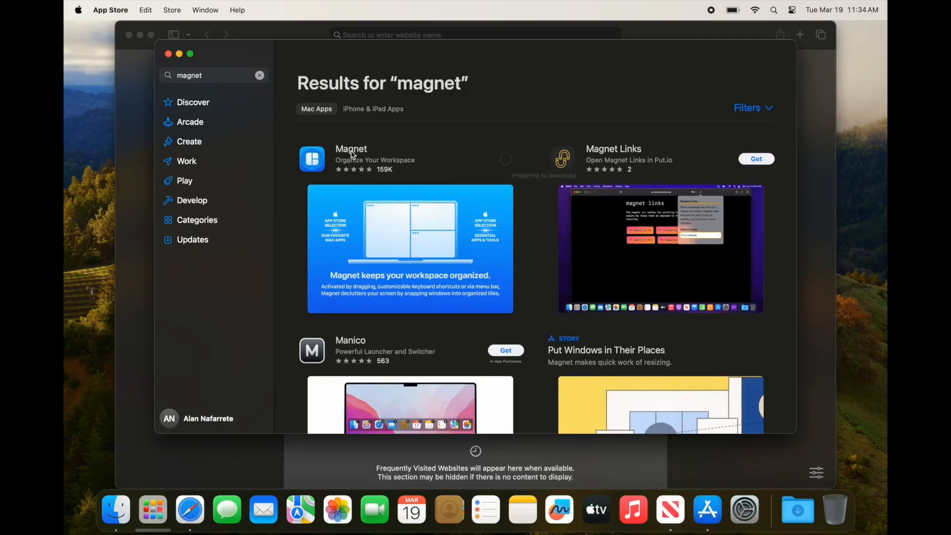
# Look through Magnet's page in the App Store and open the app once it is installed
pyautogui.click(353, 154)
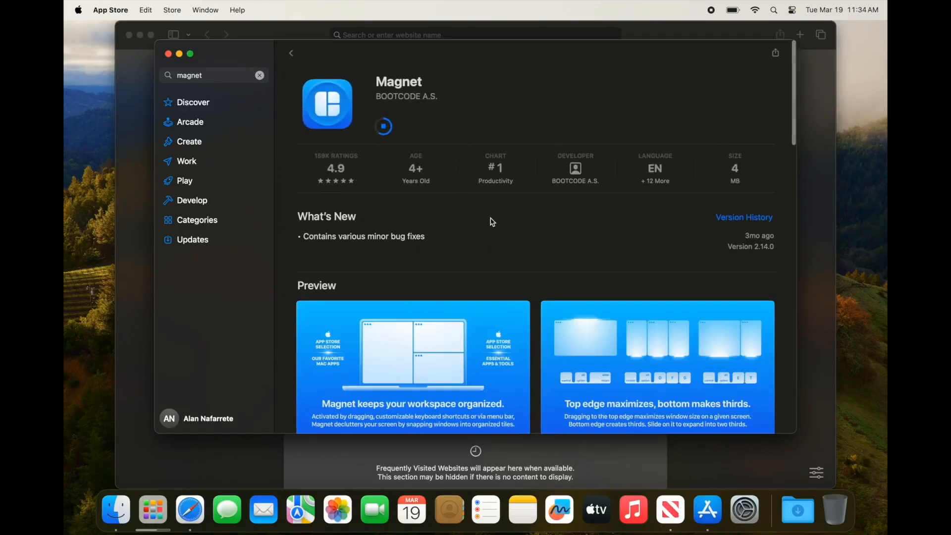
pyautogui.scroll(-5, 573, 216)
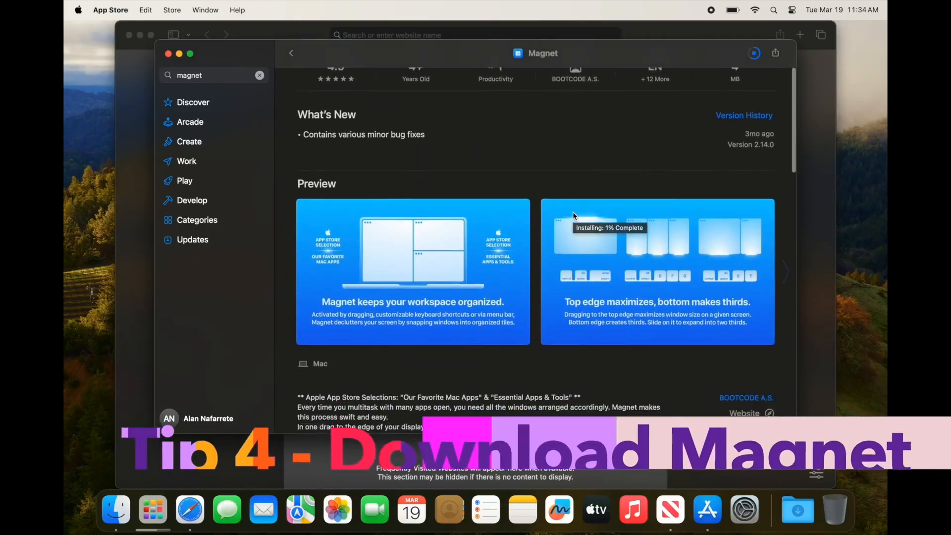
pyautogui.scroll(-6, 693, 324)
pyautogui.scroll(-2, 730, 329)
pyautogui.scroll(15, 728, 333)
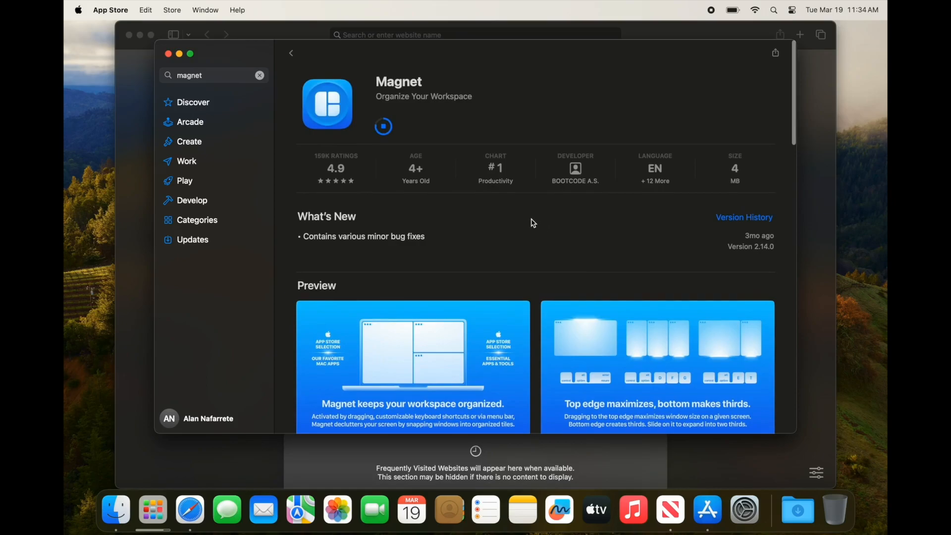
pyautogui.click(396, 127)
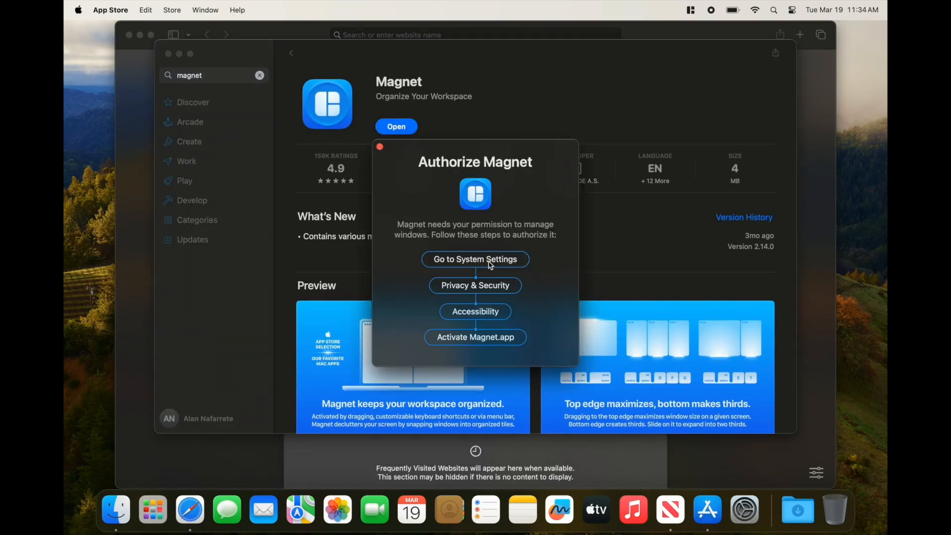
# Switch to System Settings and find the Privacy & Security settings, searching for "privacy"
pyautogui.click(746, 510)
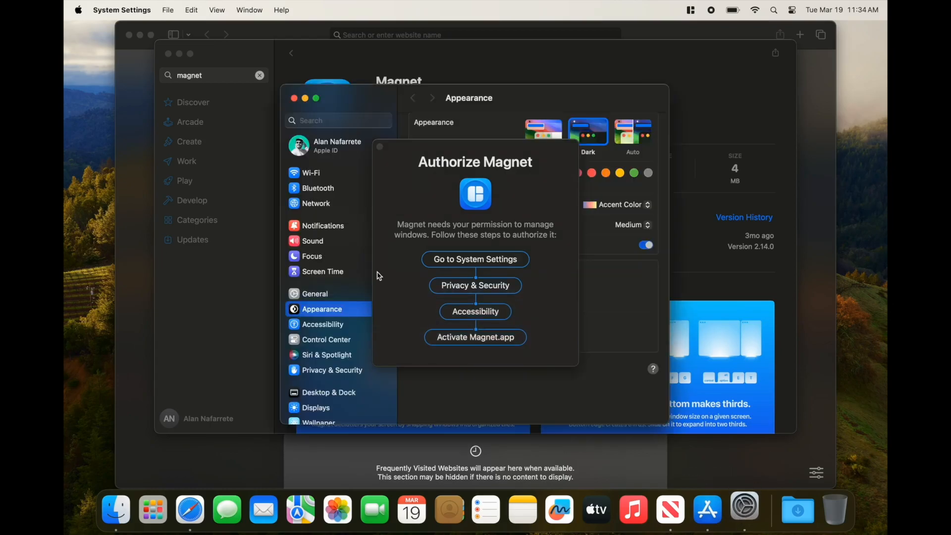
pyautogui.click(356, 119)
pyautogui.write('privacy')
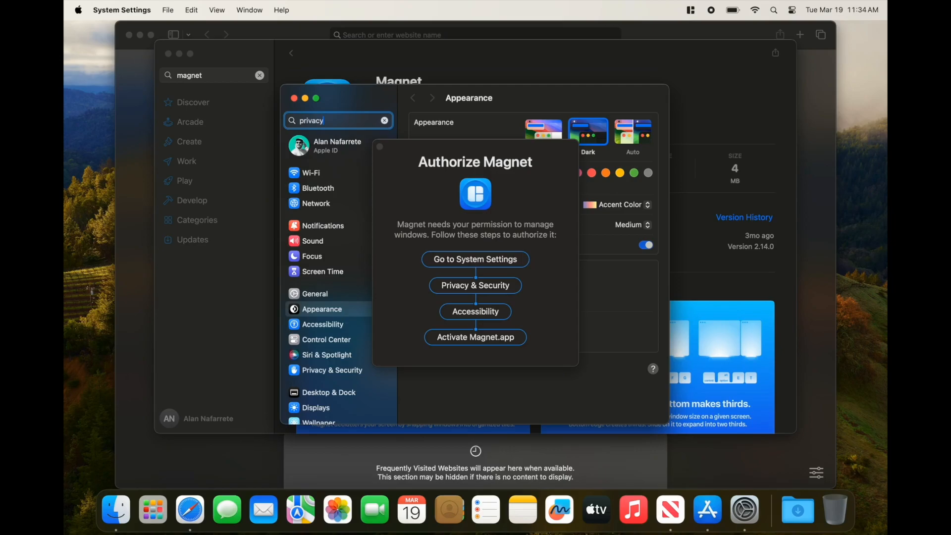
pyautogui.click(341, 370)
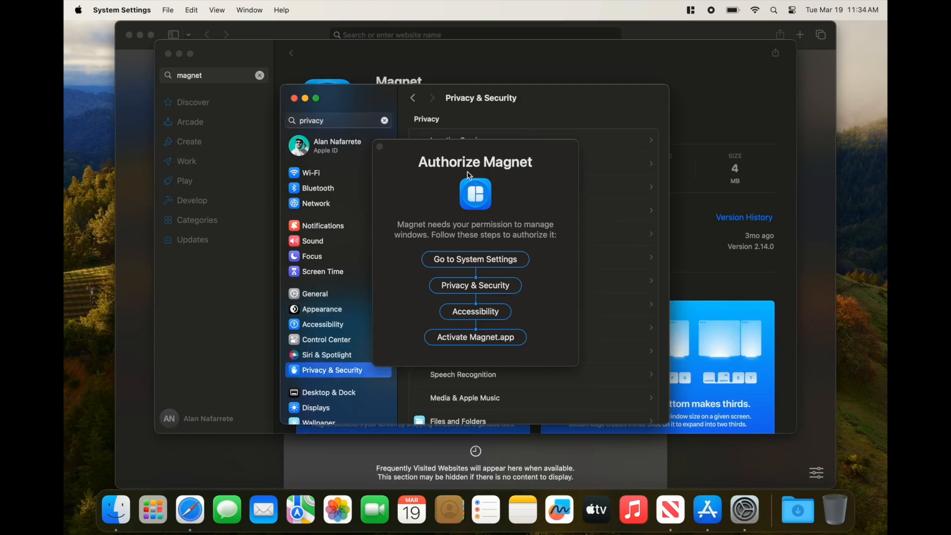
# Move the authorization window aside, allow Magnet to control the computer under Accessibility, and dismiss its welcome message
pyautogui.moveTo(457, 154); pyautogui.dragTo(752, 150)
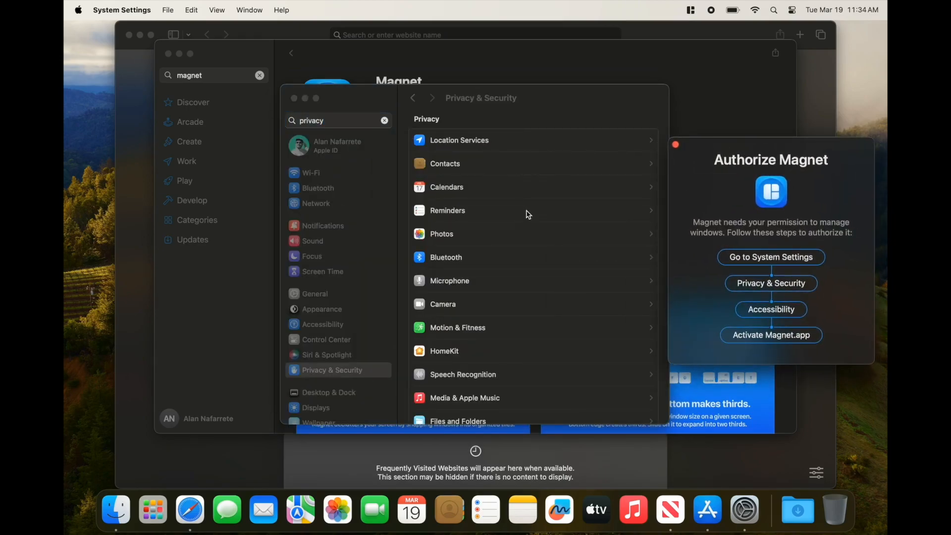
pyautogui.scroll(-10, 544, 253)
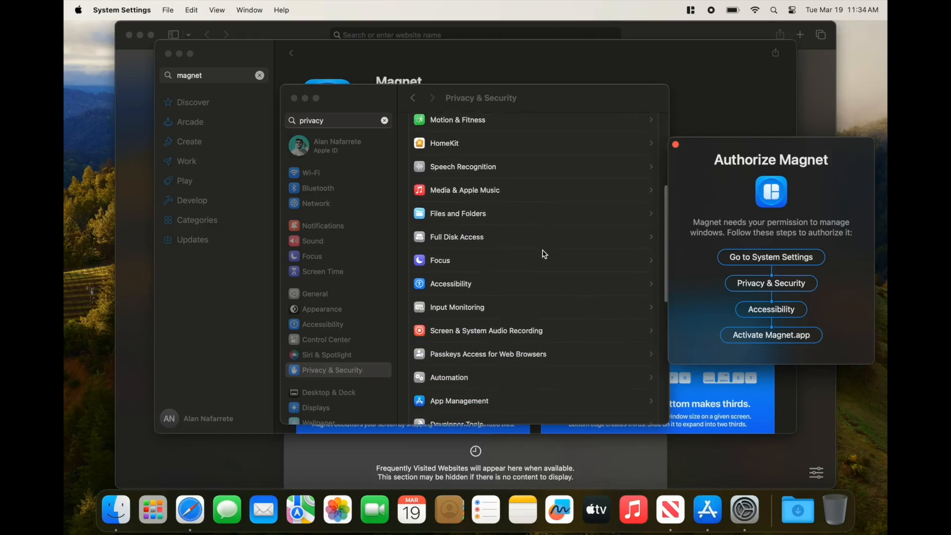
pyautogui.click(559, 225)
pyautogui.click(530, 223)
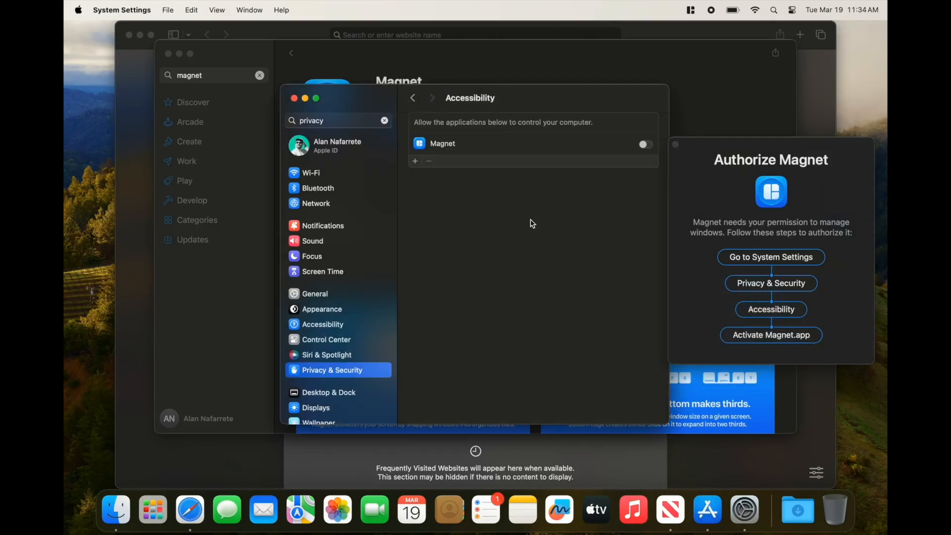
pyautogui.click(645, 145)
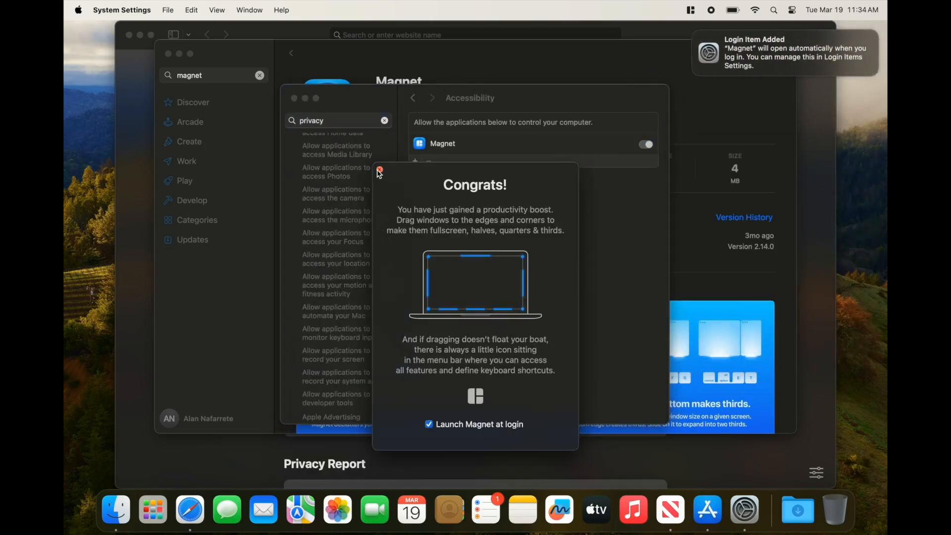
pyautogui.click(380, 169)
# In Magnet's preferences, set the Left shortcut to Command+Left Arrow and the Right shortcut to Command+Right Arrow
pyautogui.click(694, 31)
pyautogui.click(692, 10)
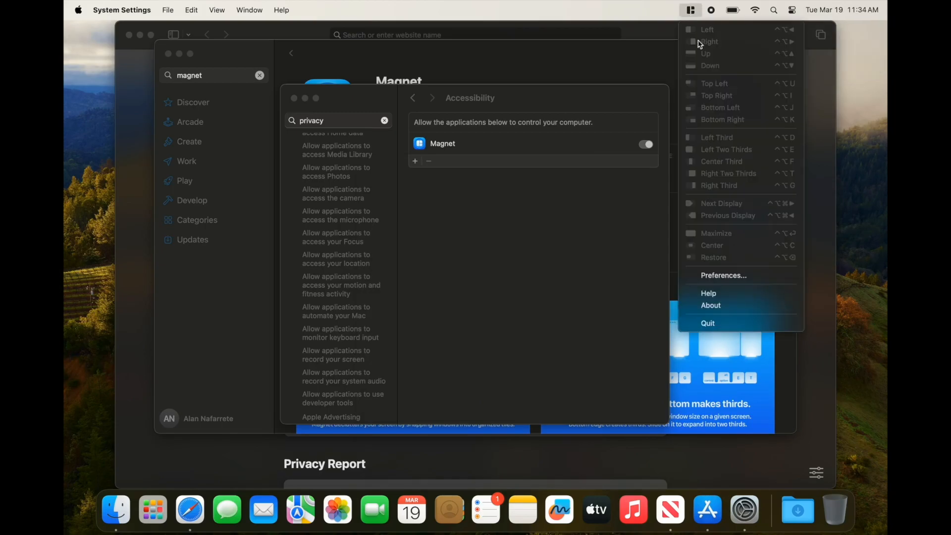
pyautogui.click(717, 277)
pyautogui.click(504, 131)
pyautogui.press('super+Left')
pyautogui.click(506, 144)
pyautogui.press('super+Right')
# Assign Command+Up Arrow to Maximize, clear the Up shortcut, and close Magnet's preferences
pyautogui.click(505, 158)
pyautogui.hotkey('ctrl', 'alt', 'Up')
pyautogui.click(494, 357)
pyautogui.press('super+Up')
pyautogui.click(556, 158)
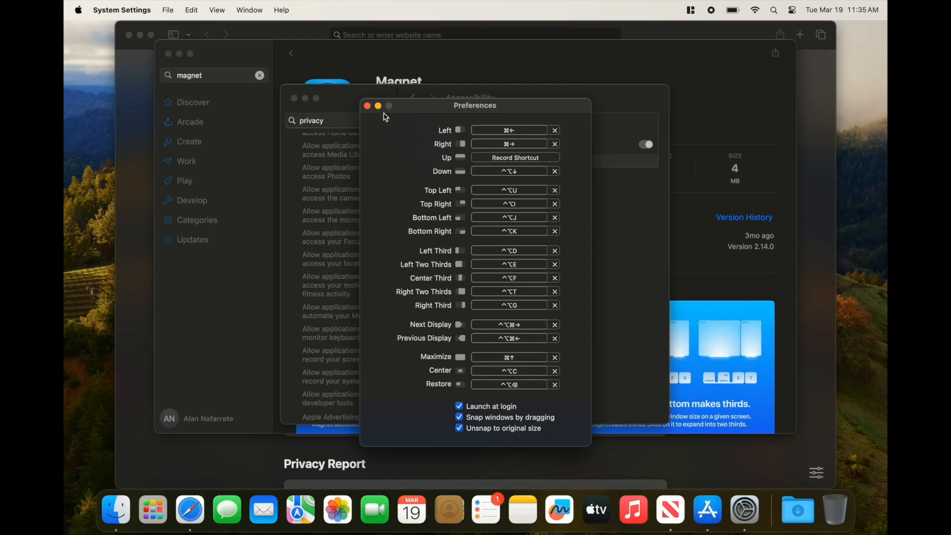
pyautogui.click(367, 106)
# Try the new shortcuts by snapping the System Settings window right and left and maximizing the App Store window
pyautogui.click(471, 248)
pyautogui.press('super+Left')
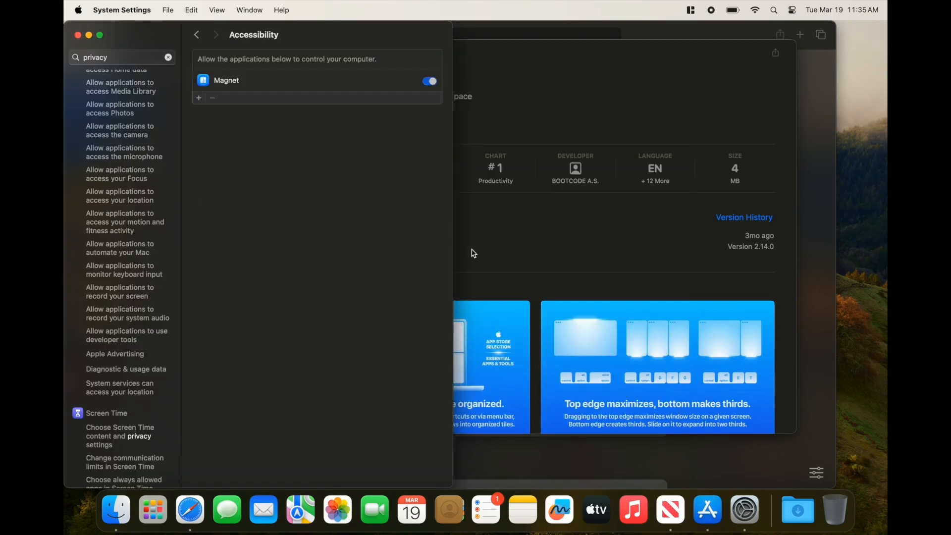
pyautogui.press('super+Left')
pyautogui.press('super+Right')
pyautogui.press('super+Left')
pyautogui.click(503, 242)
pyautogui.press('super+Up')
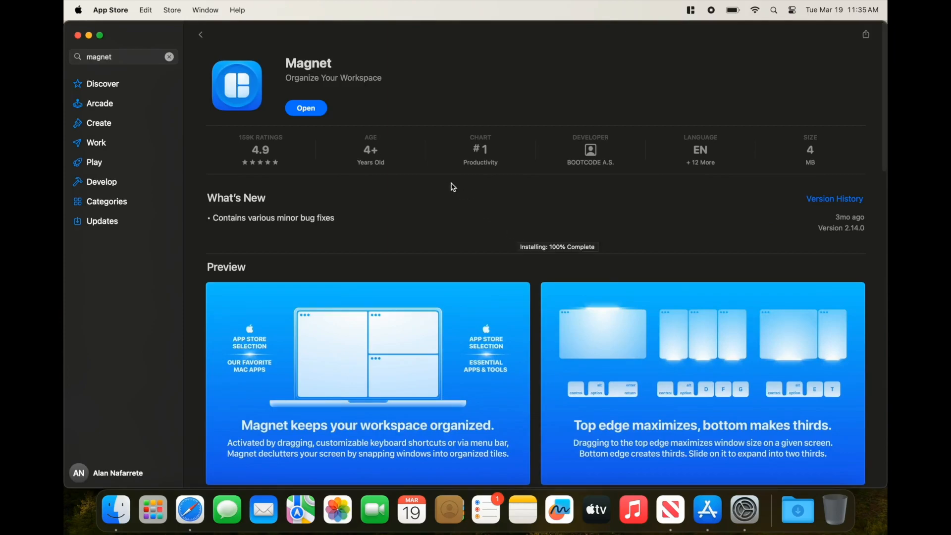
# Switch to Safari, download Alfred 5 from alfredapp.com, and open the downloaded disk image
pyautogui.click(190, 510)
pyautogui.click(278, 280)
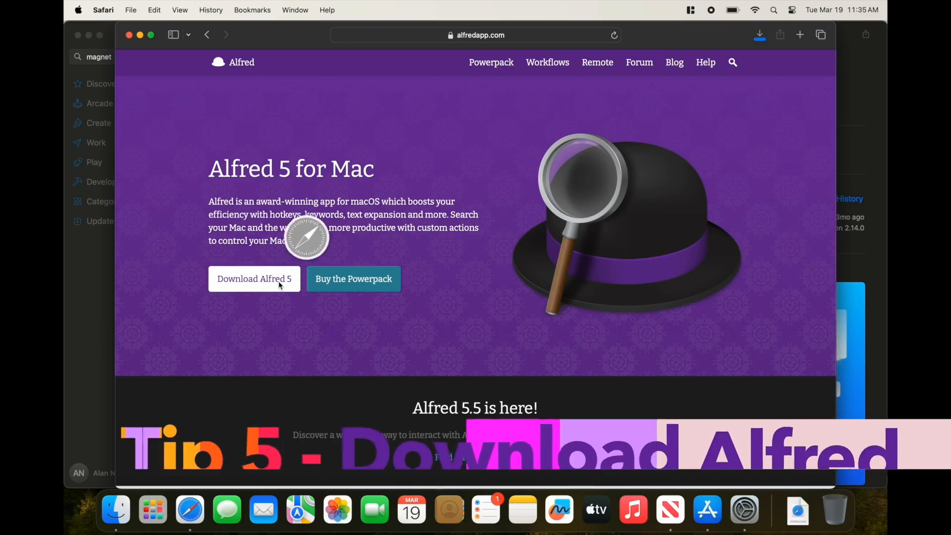
pyautogui.click(797, 510)
pyautogui.click(799, 466)
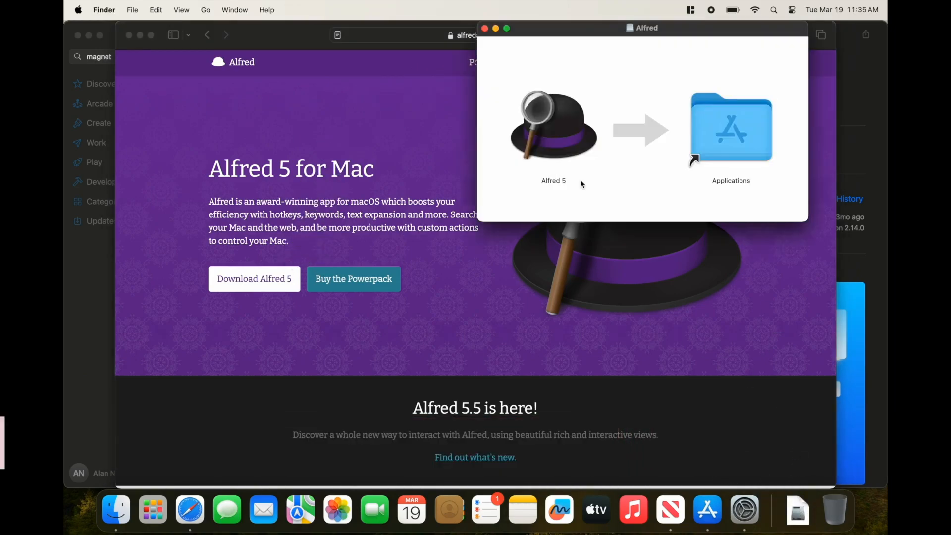
pyautogui.click(485, 29)
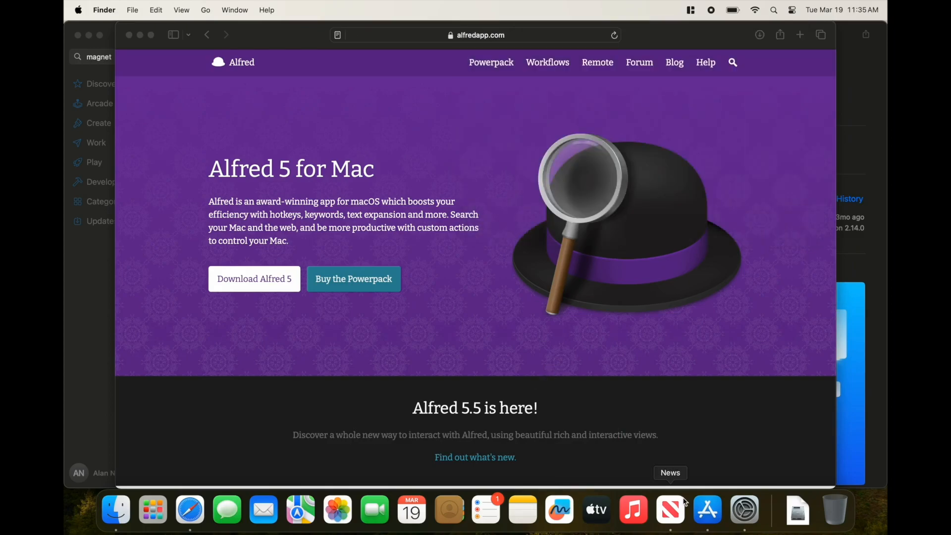
# Find Alfred 5 among the installed applications and launch it
pyautogui.click(120, 512)
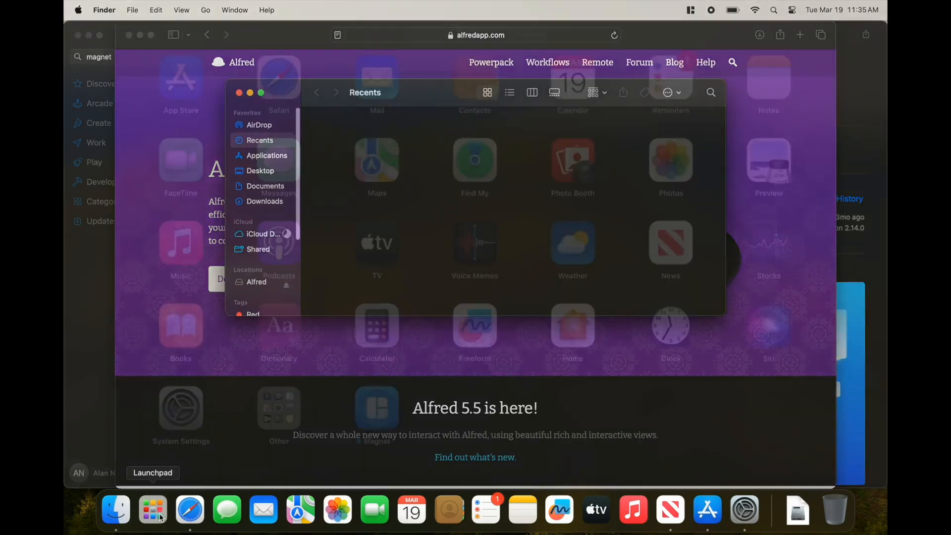
pyautogui.click(153, 510)
pyautogui.click(476, 406)
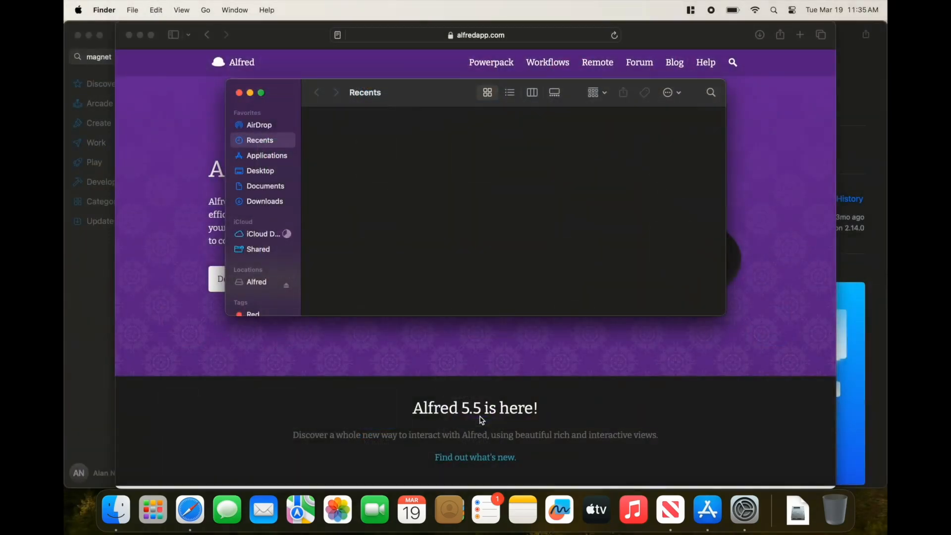
pyautogui.click(518, 232)
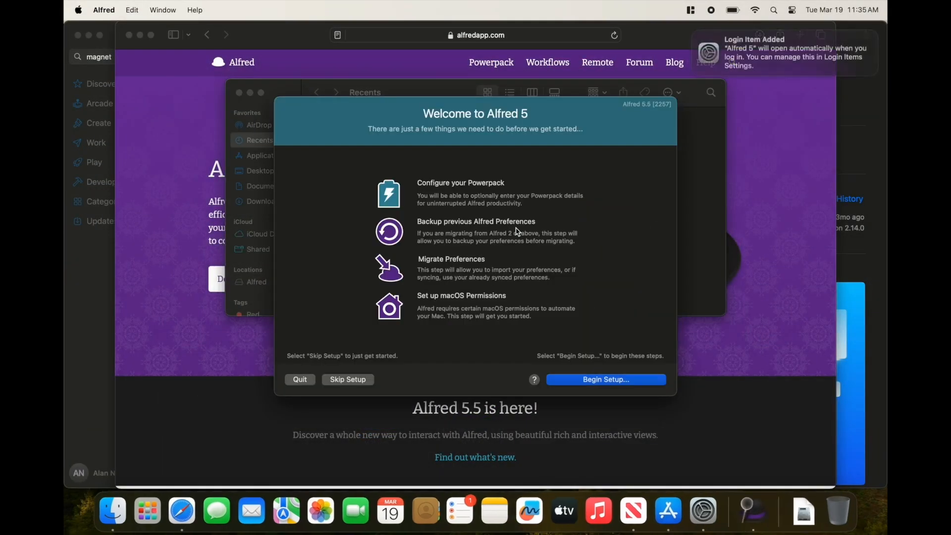
# Skip Alfred's initial setup and allow it to access the contacts
pyautogui.click(345, 384)
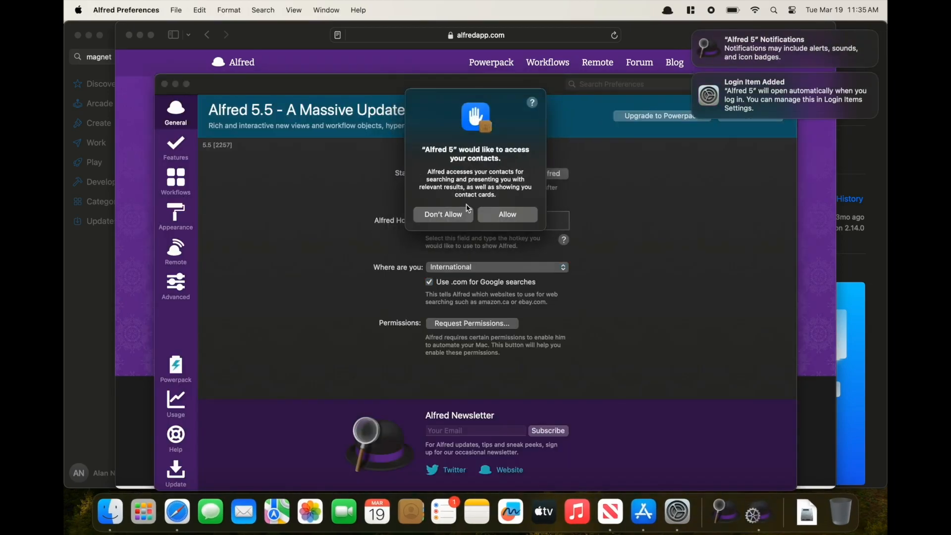
pyautogui.click(506, 216)
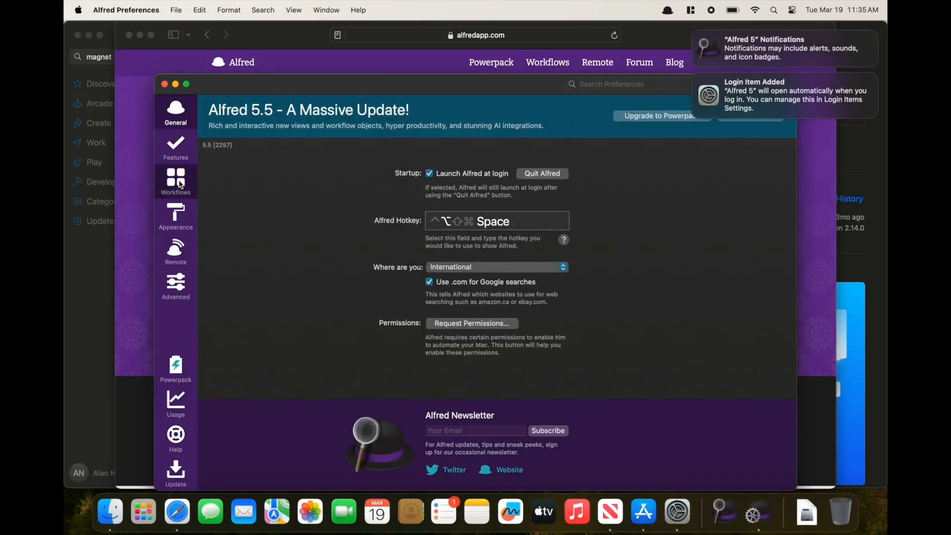
# Look through Alfred's Workflows, Features and General preferences, and open the Alfred Hotkey for editing
pyautogui.click(181, 180)
pyautogui.click(185, 141)
pyautogui.click(180, 112)
pyautogui.click(491, 229)
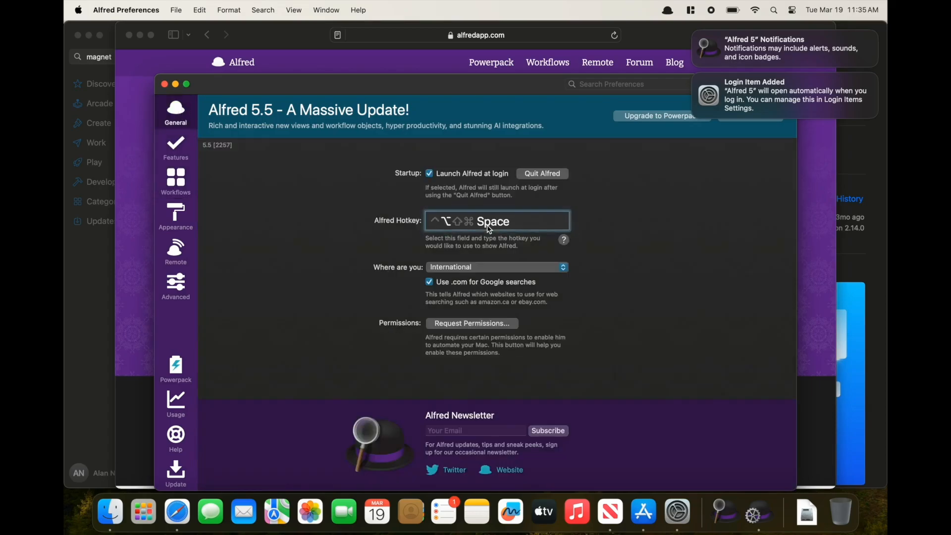
# Switch to System Settings, clear the settings search, and open the Keyboard Shortcuts dialog from the Keyboard settings
pyautogui.click(689, 523)
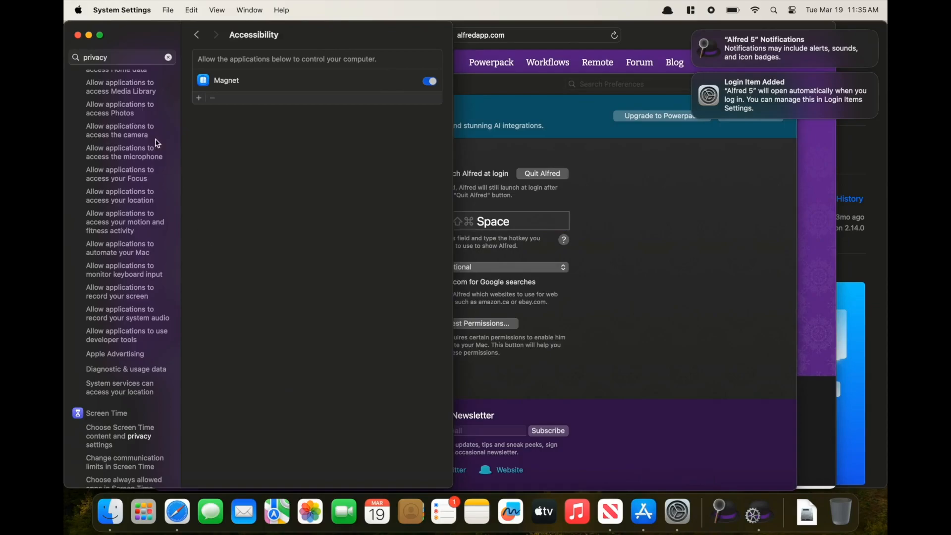
pyautogui.click(169, 57)
pyautogui.scroll(-1, 118, 298)
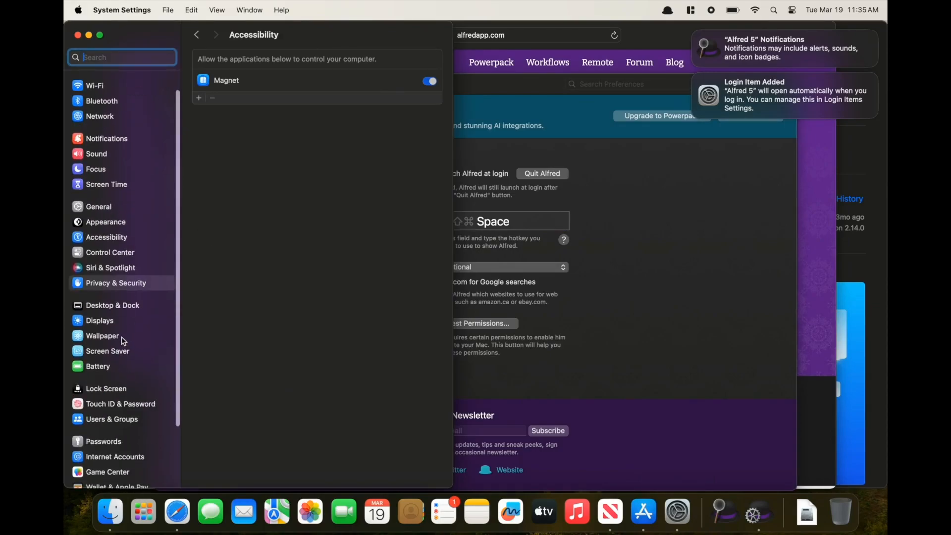
pyautogui.scroll(-3, 122, 347)
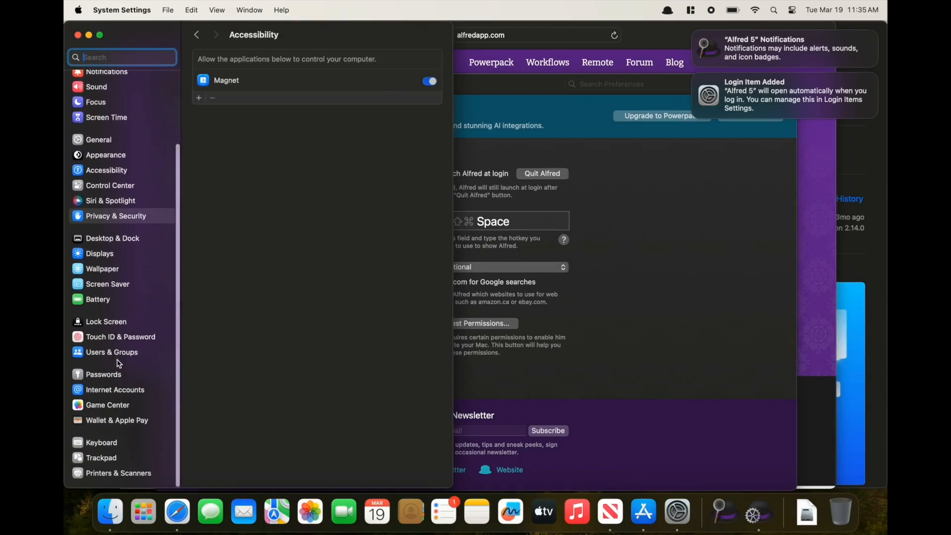
pyautogui.click(94, 447)
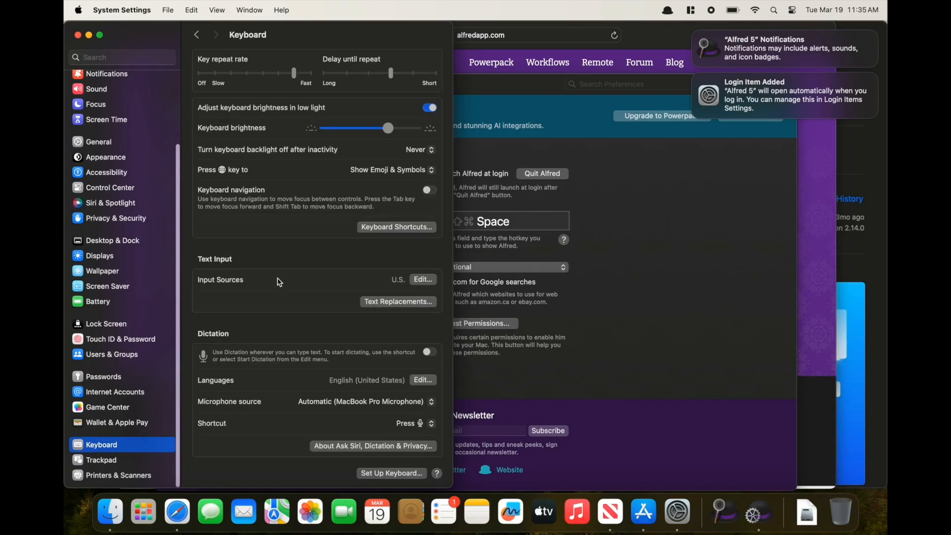
pyautogui.click(409, 227)
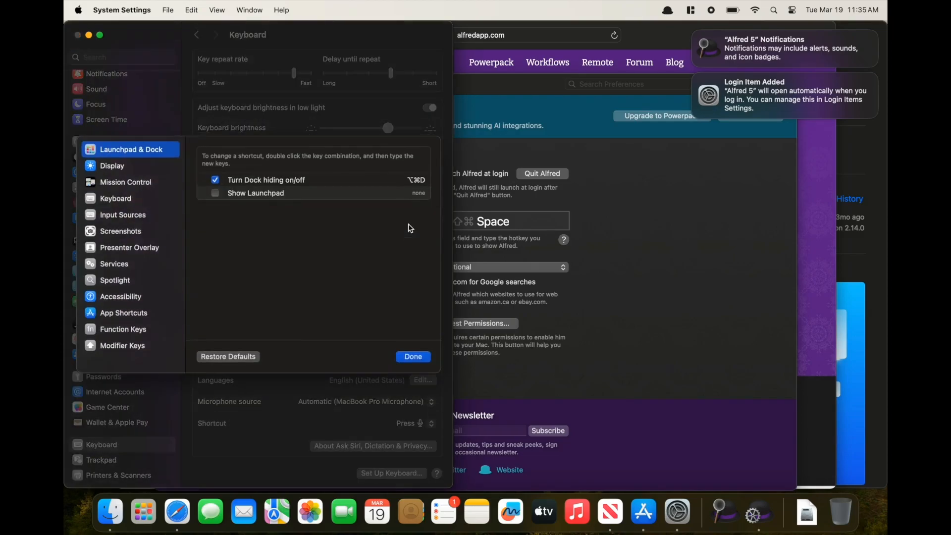
# Disable both Spotlight shortcuts, Show Spotlight search and Show Finder search window, and save the change
pyautogui.click(123, 282)
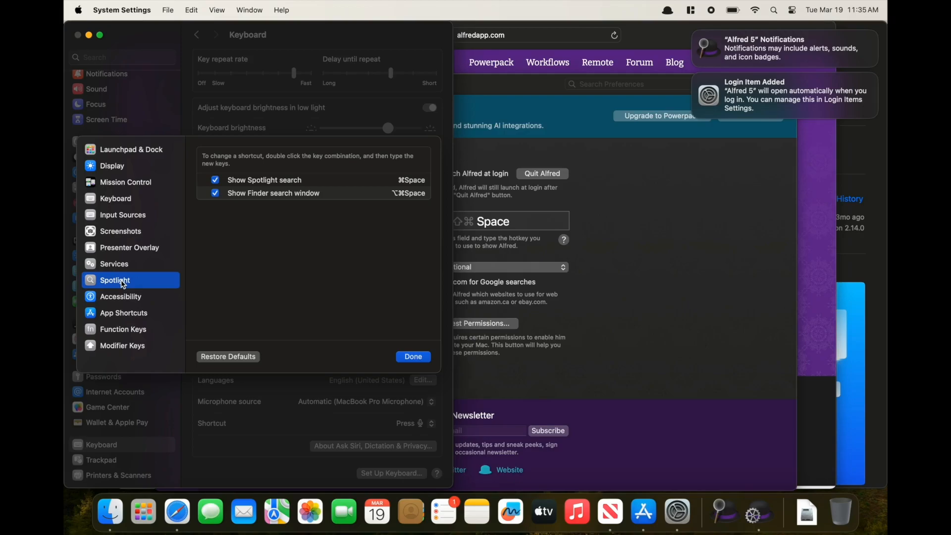
pyautogui.click(263, 183)
pyautogui.click(258, 195)
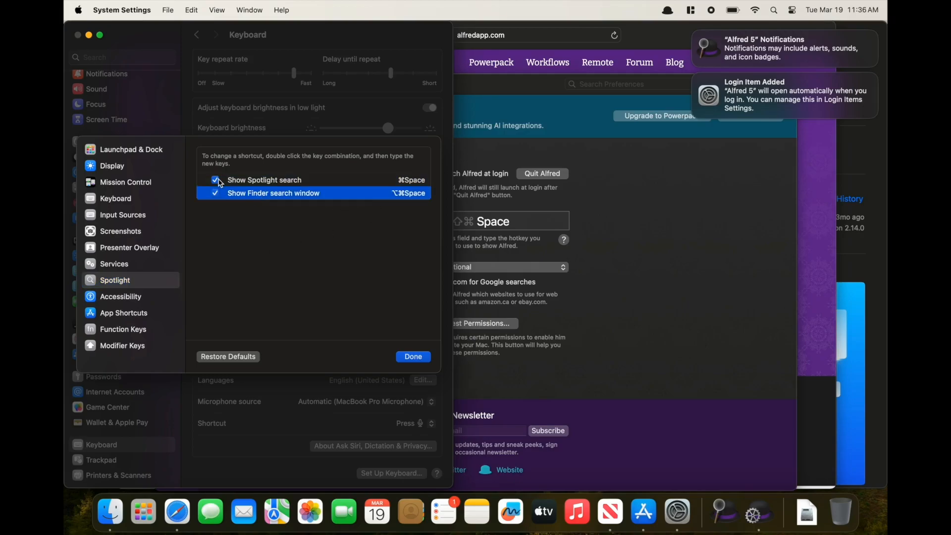
pyautogui.click(404, 359)
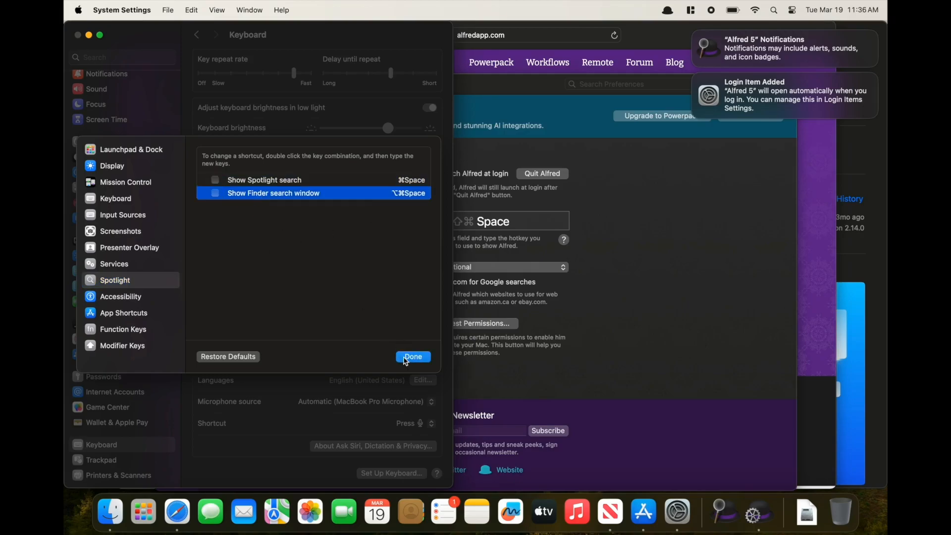
# Set Alfred's hotkey to Command+Space, close its preferences, and bring up the Alfred search bar
pyautogui.click(540, 224)
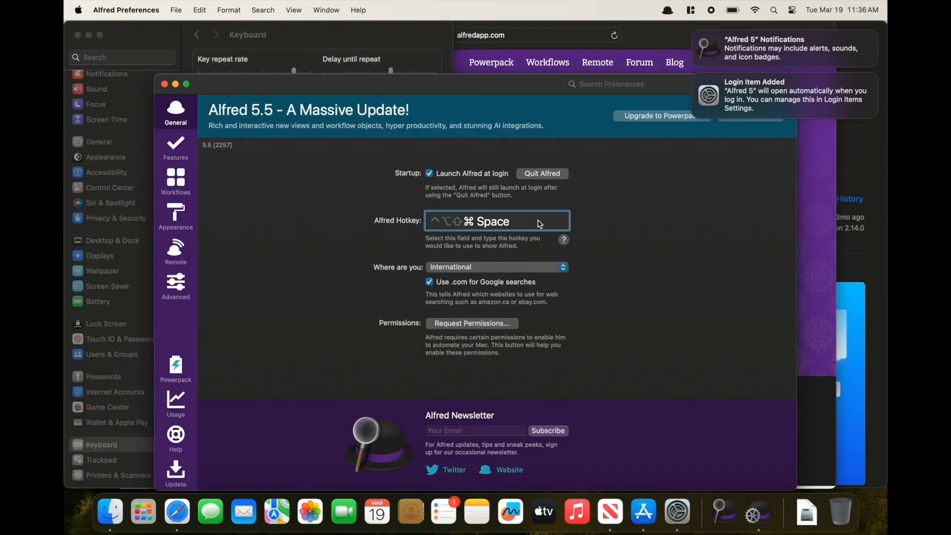
pyautogui.press('super+w')
pyautogui.press('super+space')
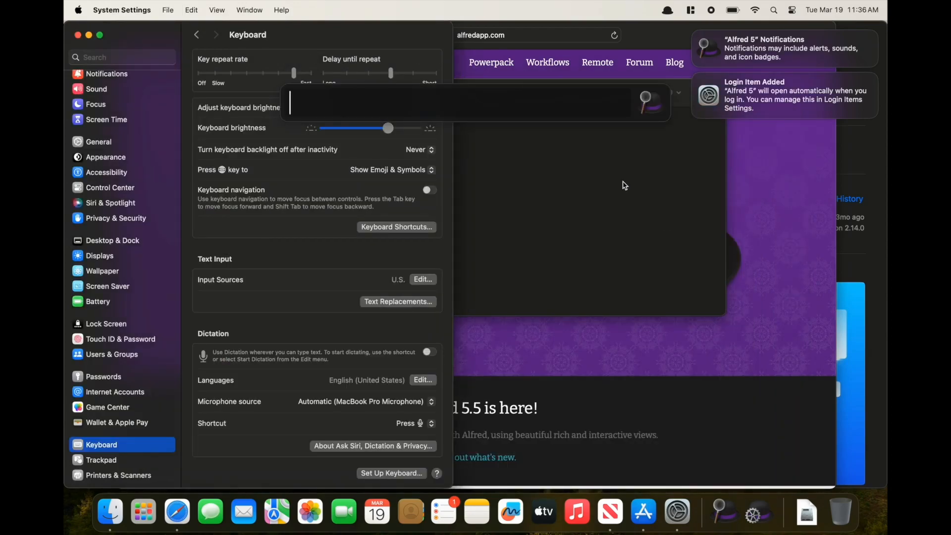
# Start an Alfred search and allow Alfred 5 access to the Desktop, Documents and any further requested folder
pyautogui.write('s')
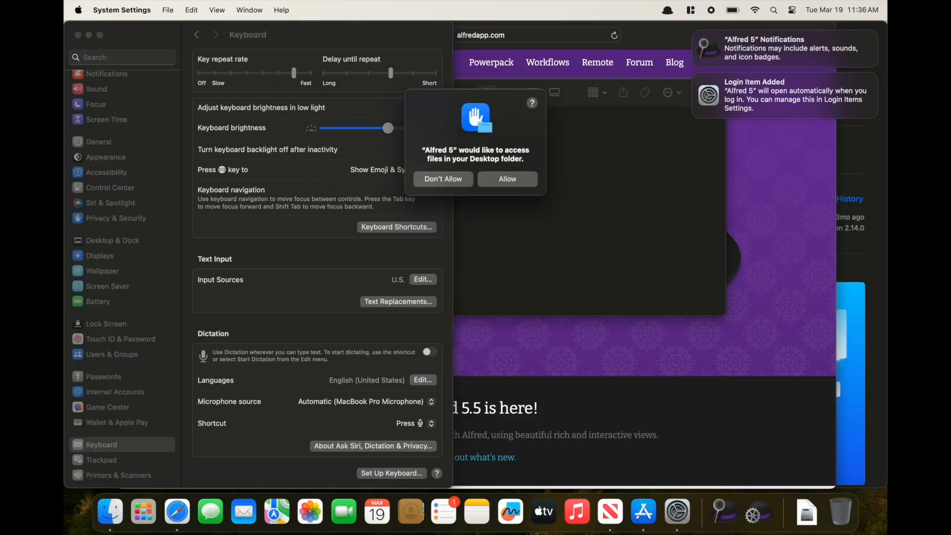
pyautogui.click(509, 180)
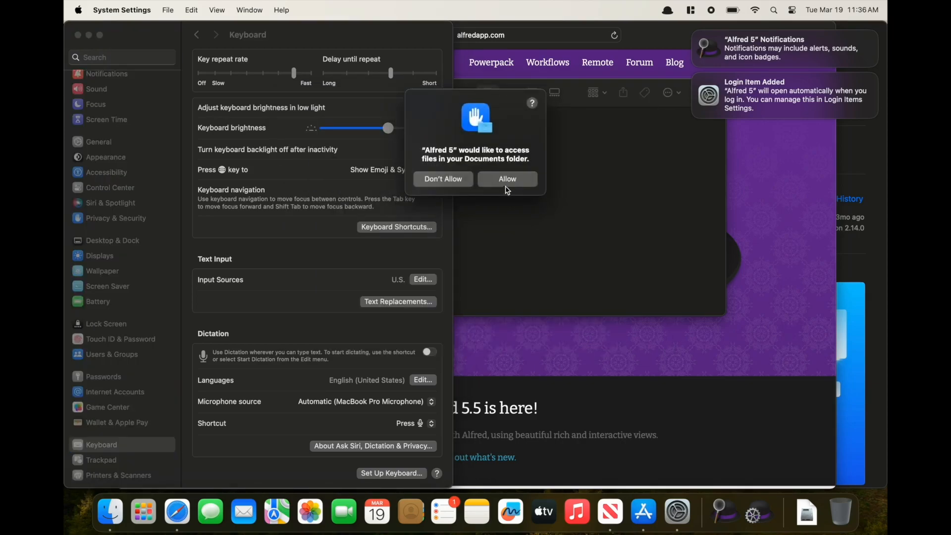
pyautogui.click(508, 183)
pyautogui.click(508, 182)
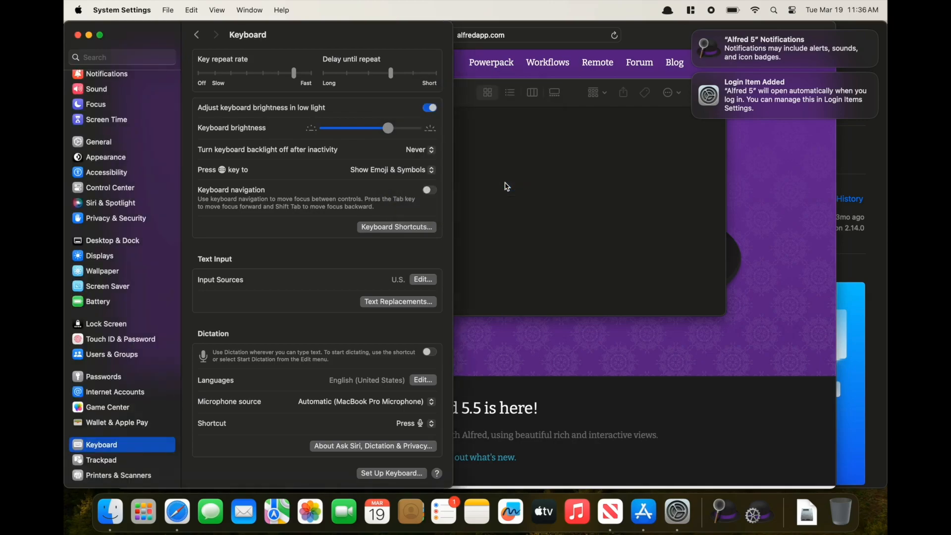
# Launch System Settings by searching Alfred for "sys", and show the Screenshots section of the keyboard shortcuts
pyautogui.hotkey('alt', 'space')
pyautogui.write('sys')
pyautogui.press('Return')
pyautogui.click(399, 227)
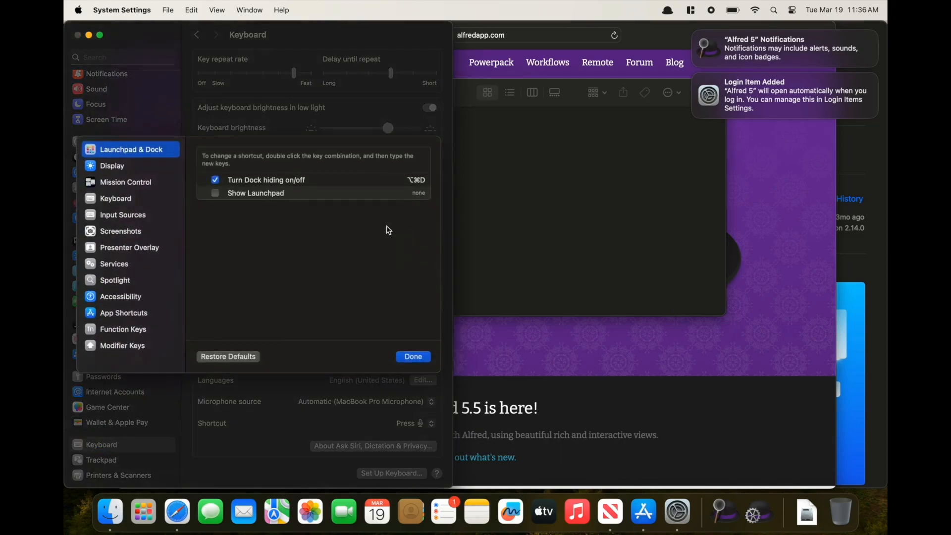
pyautogui.click(129, 199)
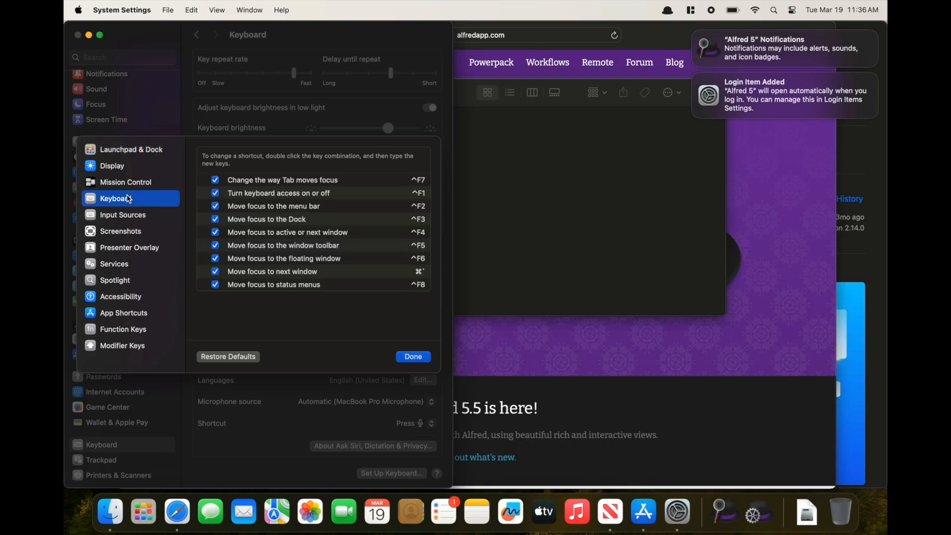
pyautogui.click(141, 231)
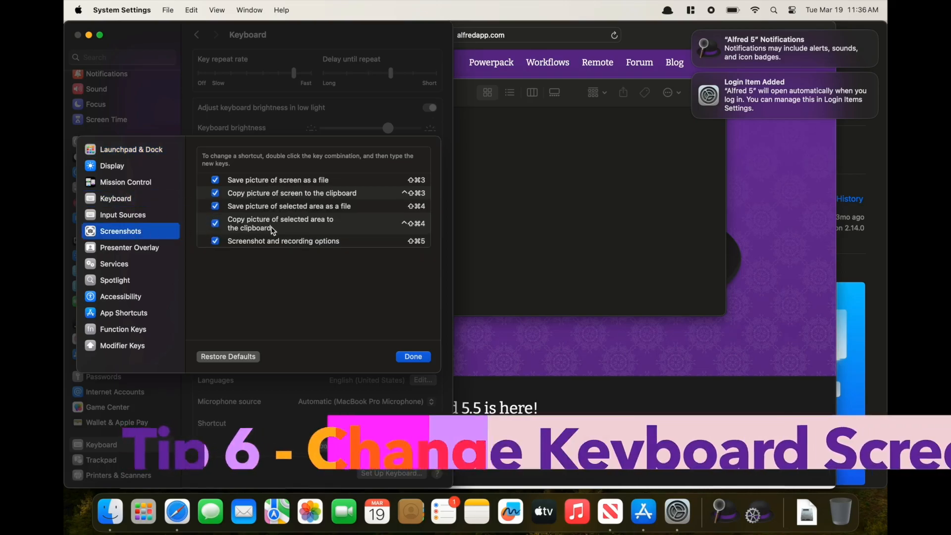
# Enter Shift+Command+3 for saving a picture of the screen as a file, and disable copying the screen to the clipboard
pyautogui.click(418, 181)
pyautogui.doubleClick(417, 181)
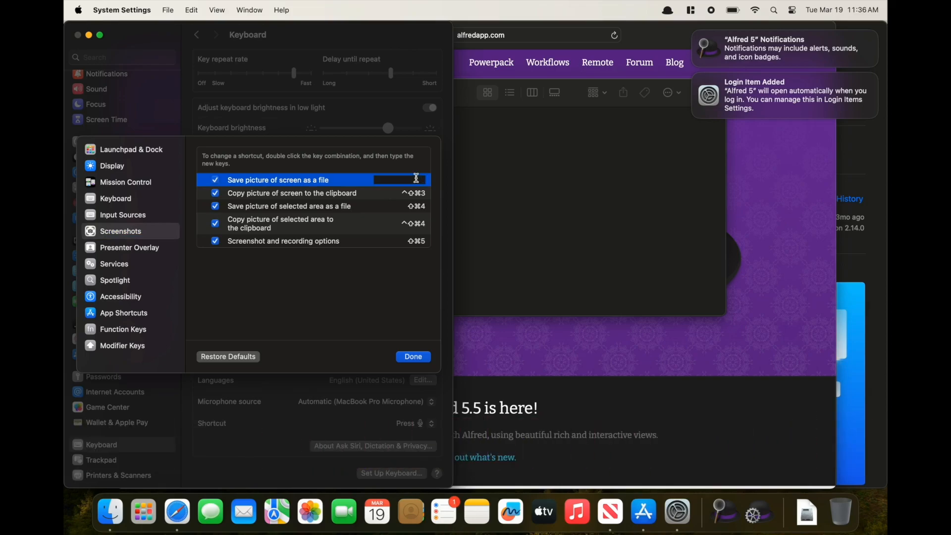
pyautogui.press('shift+super+3')
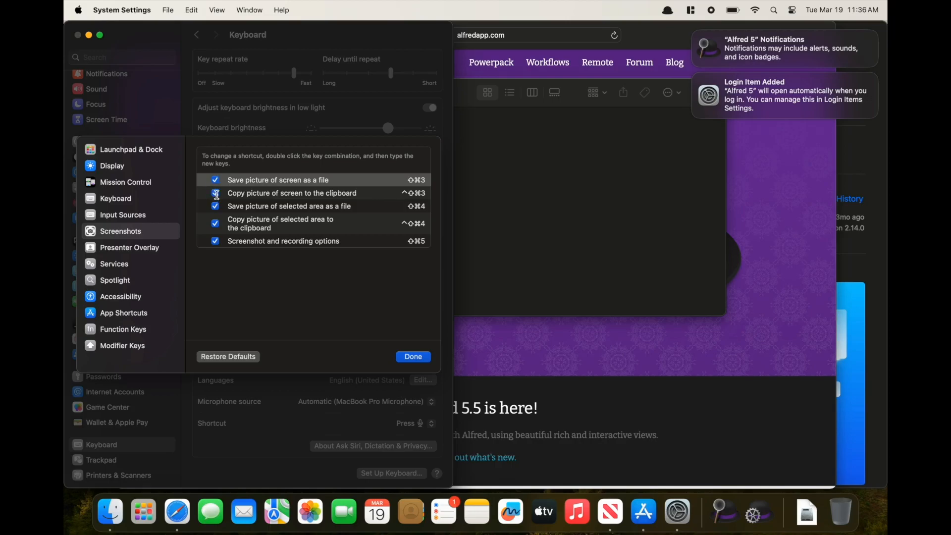
# Disable saving a selected area as a file, and set copying a selected area to the clipboard to Shift+Command+4
pyautogui.doubleClick(418, 206)
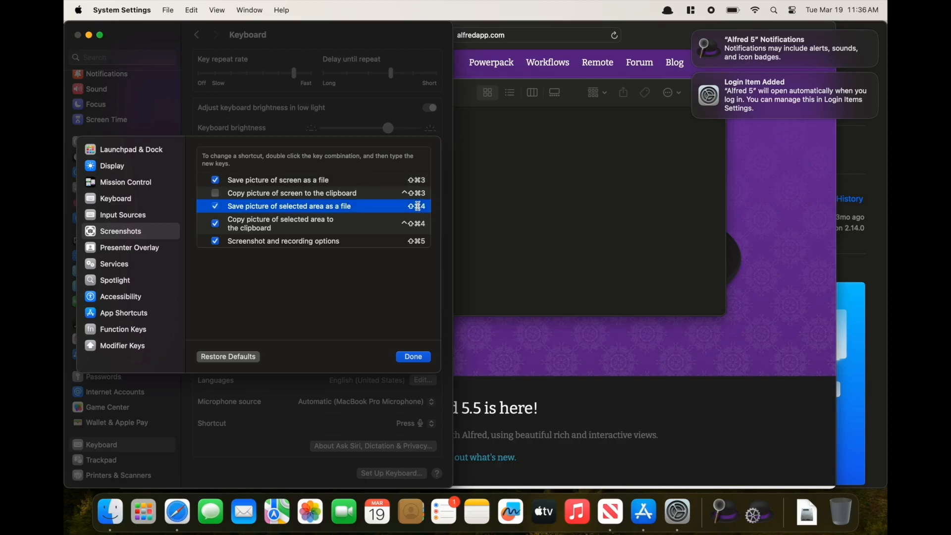
pyautogui.press('shift+super+4')
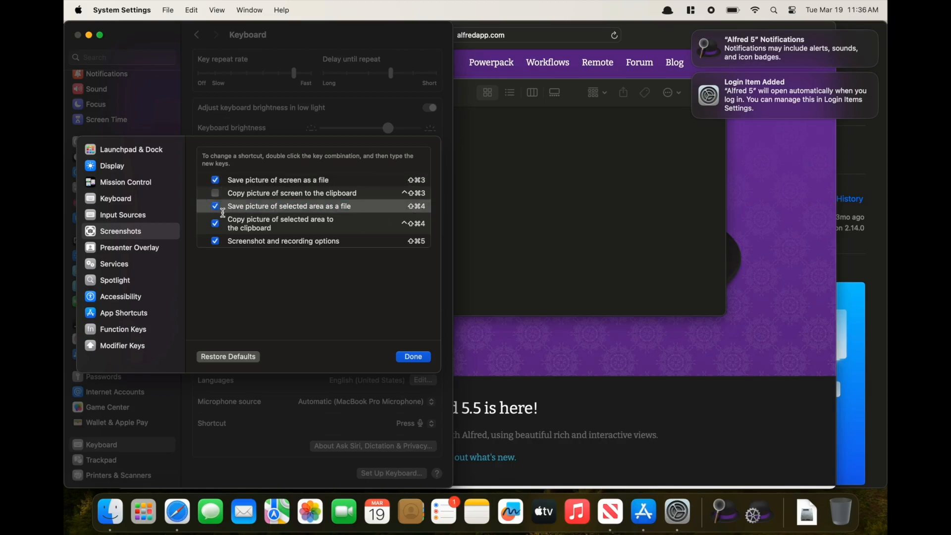
pyautogui.doubleClick(413, 224)
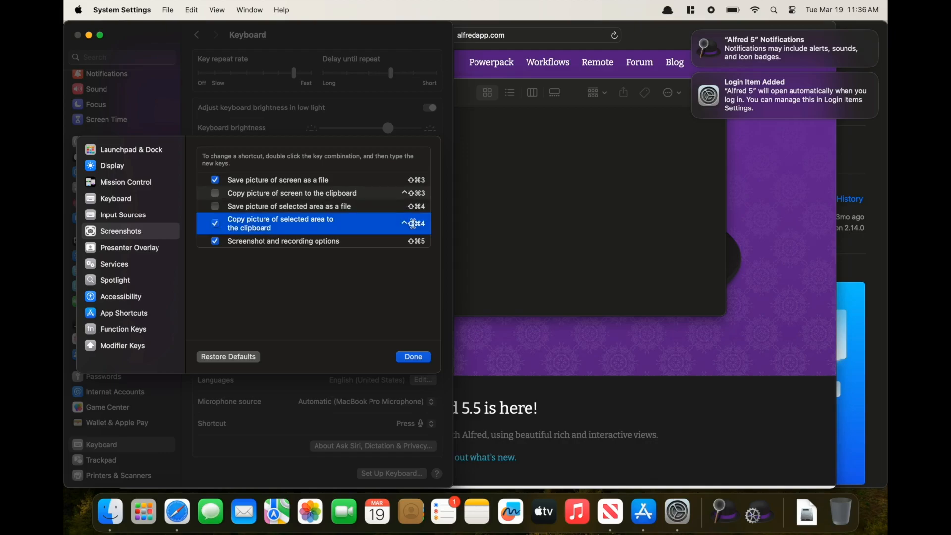
pyautogui.press('shift+super+4')
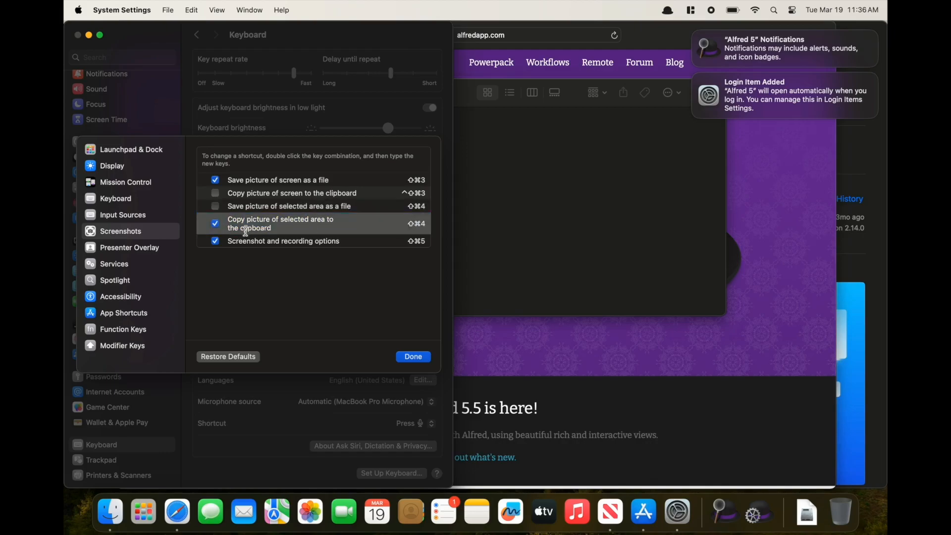
# Try a full-screen screenshot, disable that shortcut, and enable saving a selected area as a file with Shift+Command+3
pyautogui.press('shift+super+3')
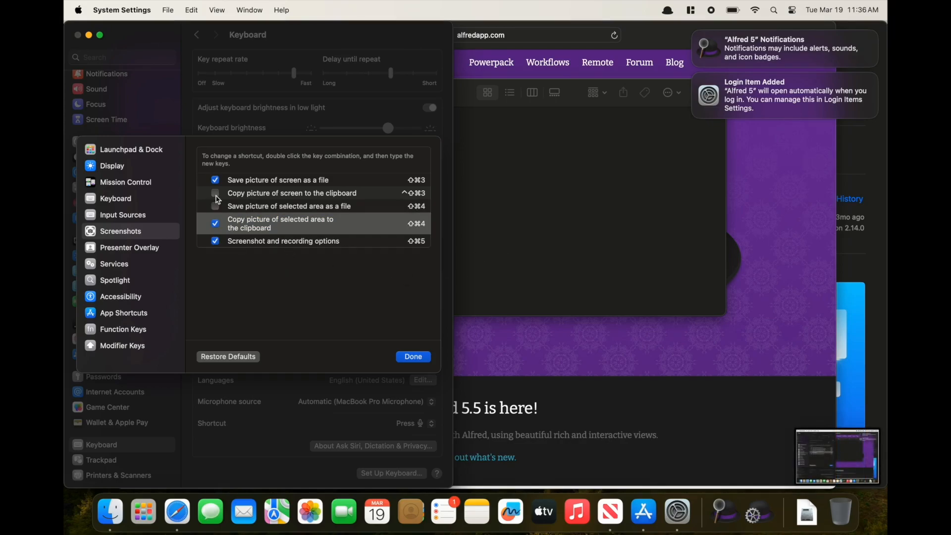
pyautogui.click(216, 207)
pyautogui.click(216, 182)
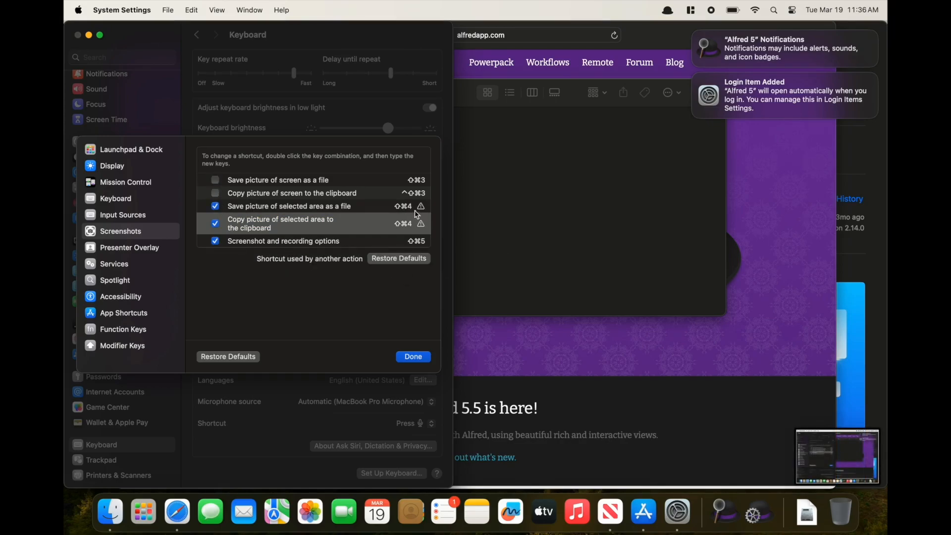
pyautogui.doubleClick(403, 206)
pyautogui.press('shift+super+3')
# Try the new save-to-file shortcut by capturing a large area around the shortcuts dialog twice
pyautogui.press('shift+super+3')
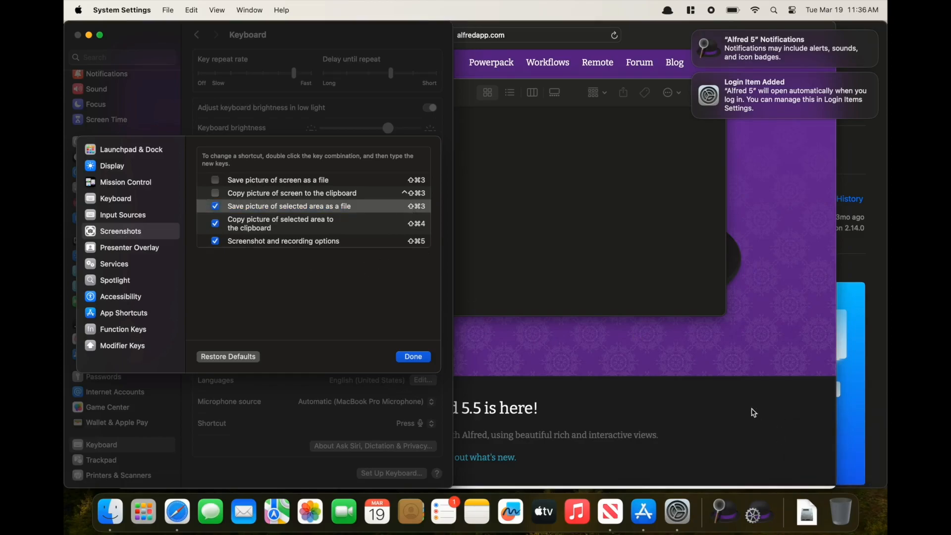
pyautogui.moveTo(705, 69); pyautogui.dragTo(276, 303)
pyautogui.press('shift+super+3')
pyautogui.moveTo(703, 103); pyautogui.dragTo(284, 342)
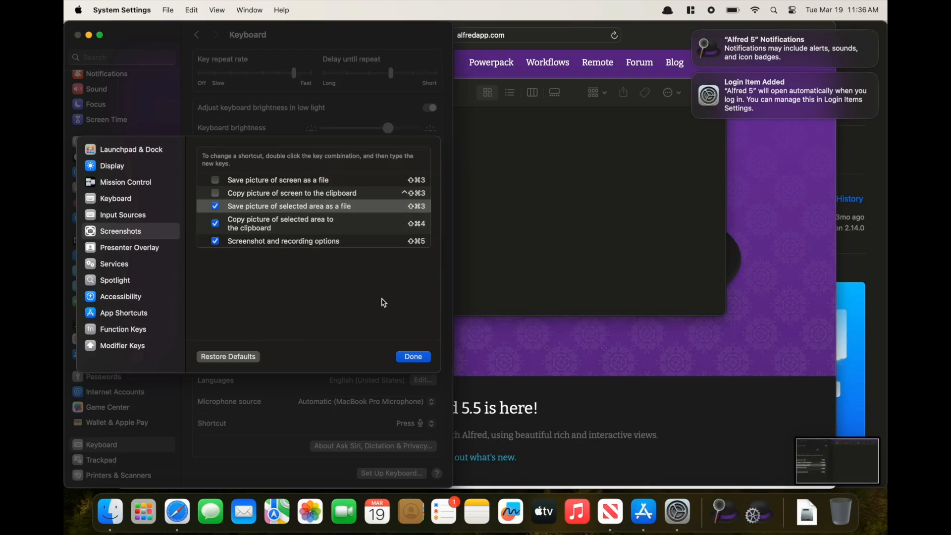
# On Apple's screenshot support page in Safari, open the screenshot options, turn off Show Floating Thumbnail, and leave the capture tool
pyautogui.scroll(-5, 476, 268)
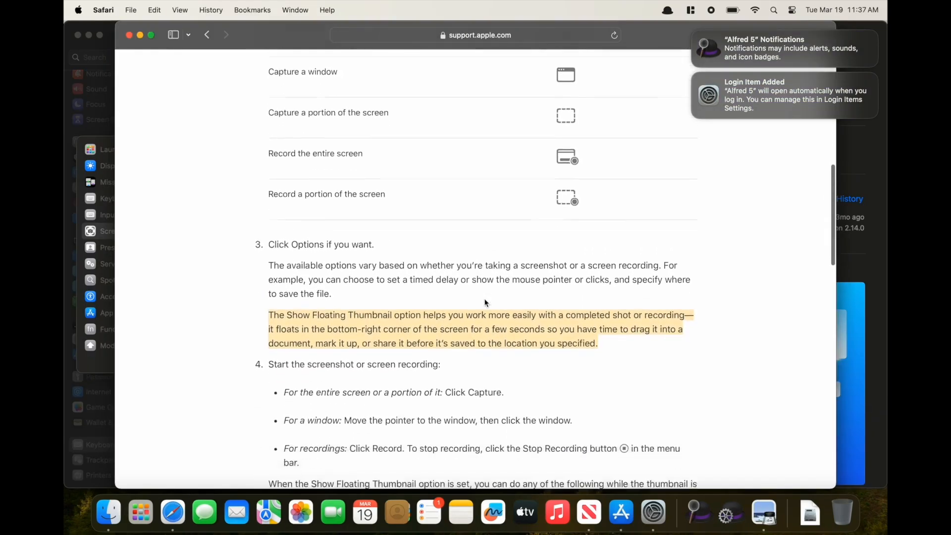
pyautogui.press('shift+super+5')
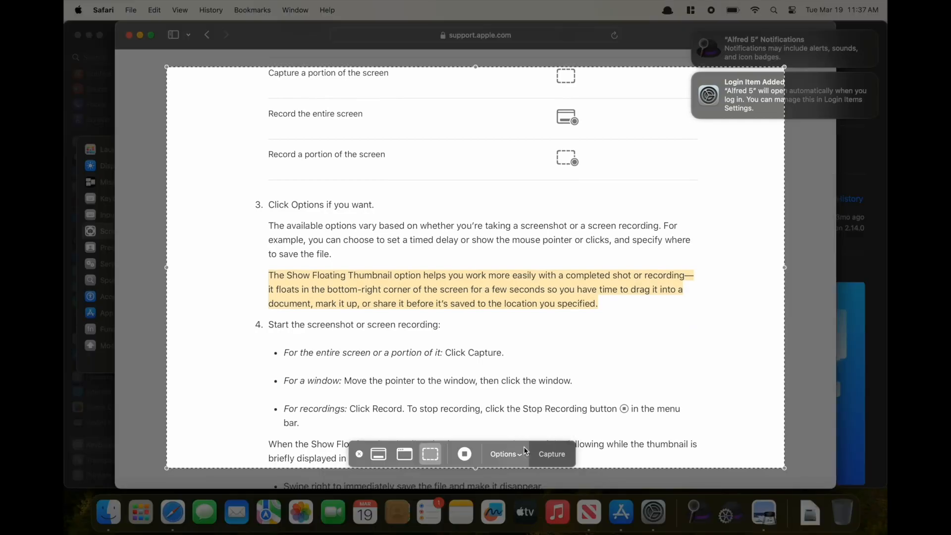
pyautogui.click(508, 456)
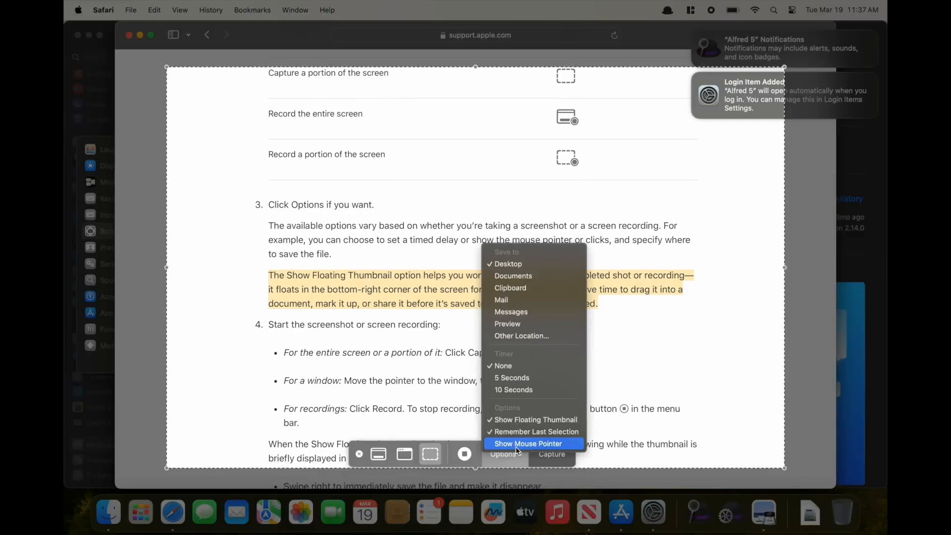
pyautogui.click(542, 421)
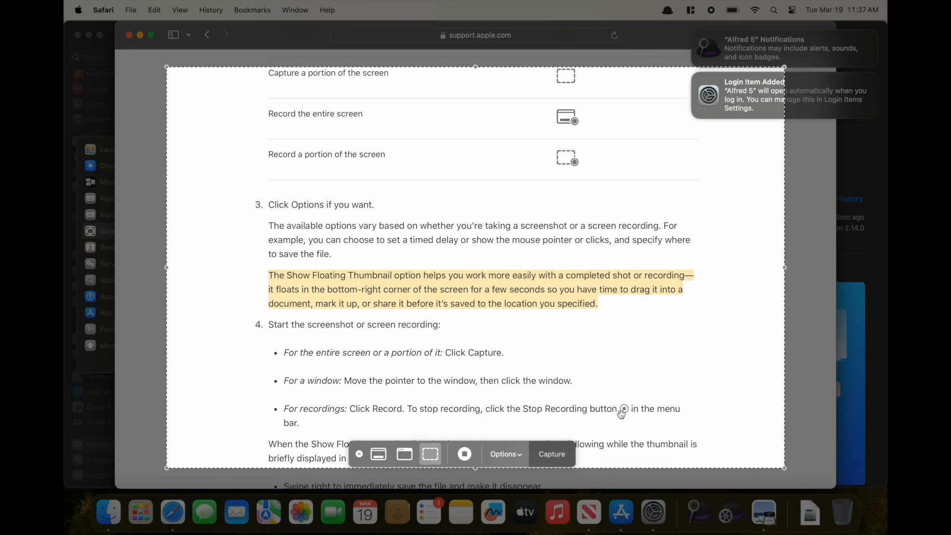
pyautogui.press('Escape')
# Copy a screenshot of a selected area of the support page to the clipboard
pyautogui.press('super+shift+4')
pyautogui.moveTo(737, 191); pyautogui.dragTo(248, 342)
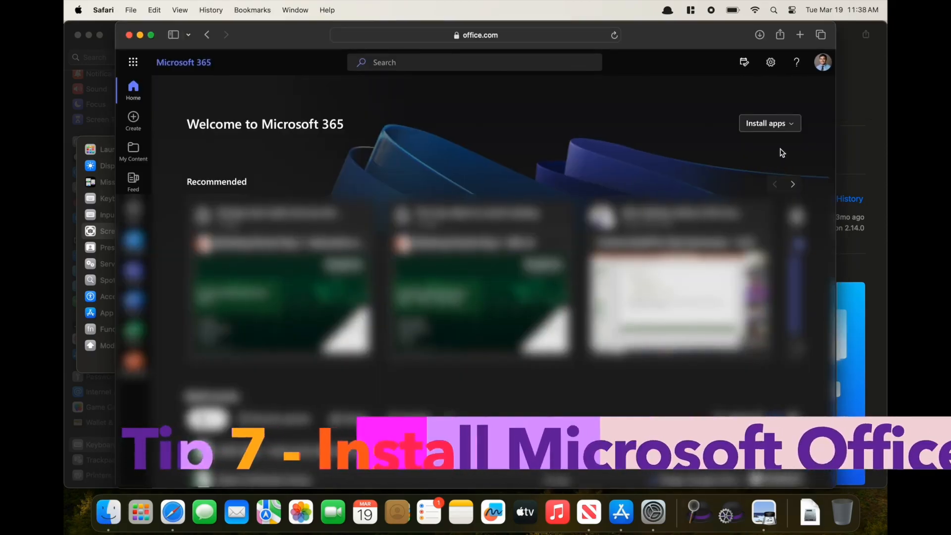
# Download the Microsoft 365 apps installer from the office.com home page and accept the confirmation prompt
pyautogui.click(769, 123)
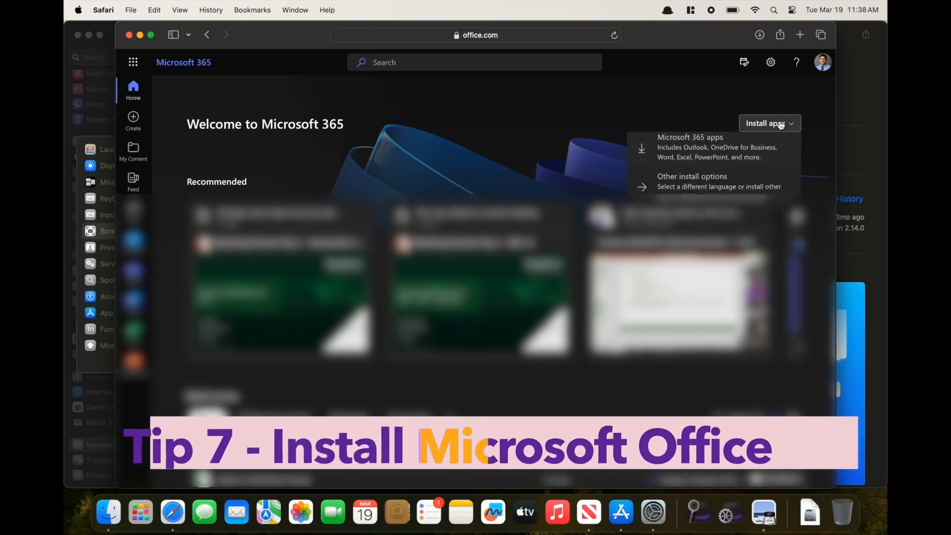
pyautogui.click(725, 165)
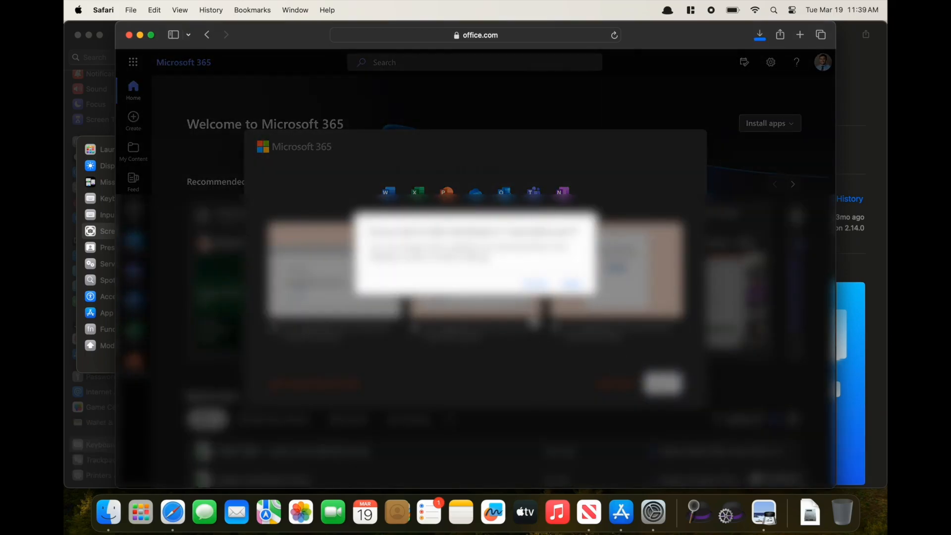
pyautogui.click(572, 284)
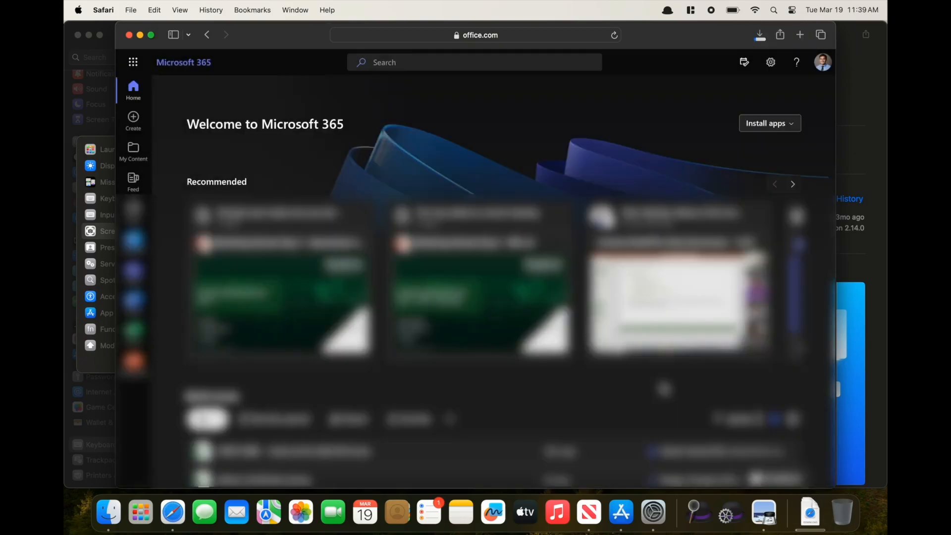
# Open the other install options and download the Office installer from the My account page, allowing downloads on portal.office.com
pyautogui.click(771, 123)
pyautogui.click(689, 197)
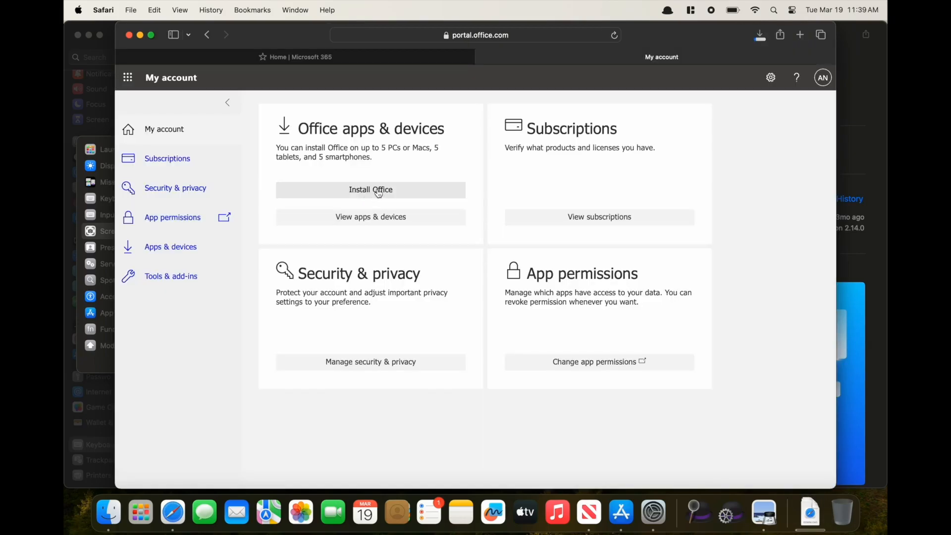
pyautogui.click(377, 191)
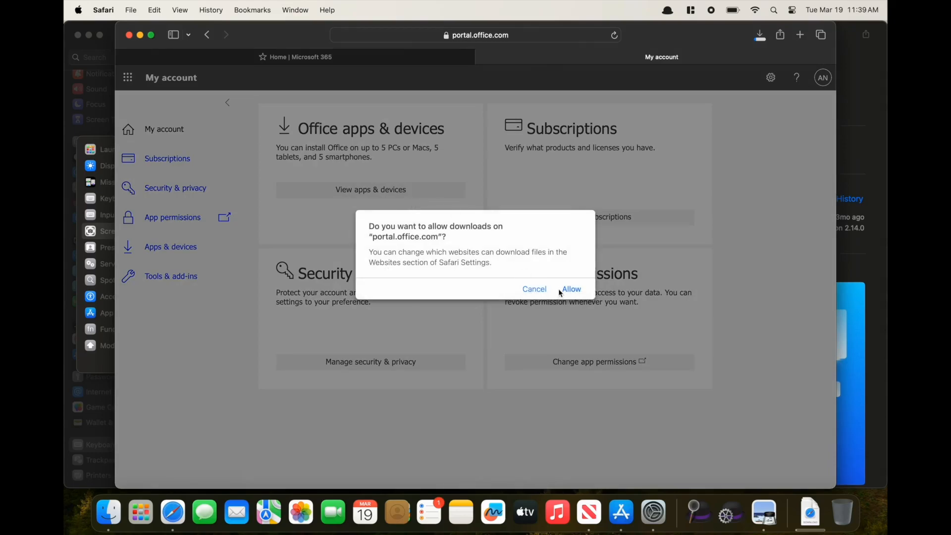
pyautogui.click(573, 291)
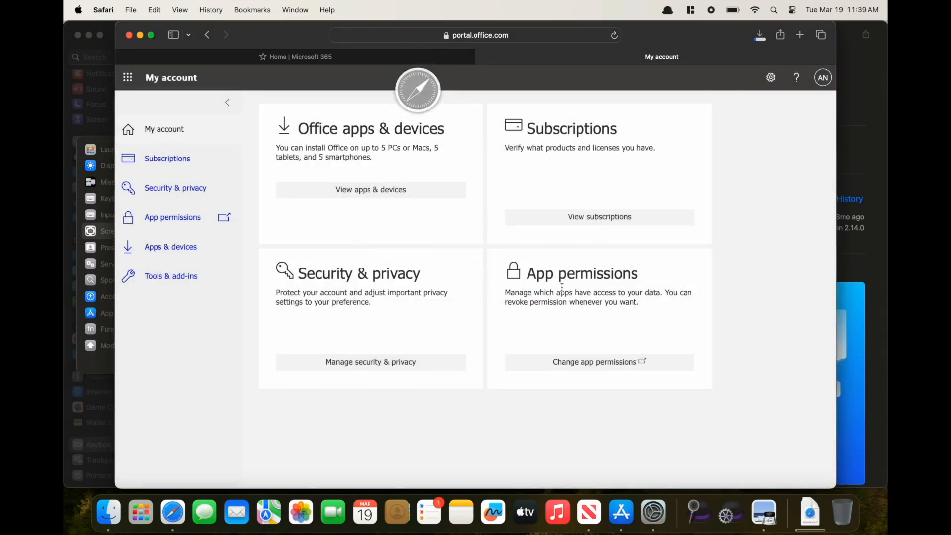
# View the account's Office apps and devices, and open the Downloads stack to check the Microsoft 365 installer downloads
pyautogui.click(417, 196)
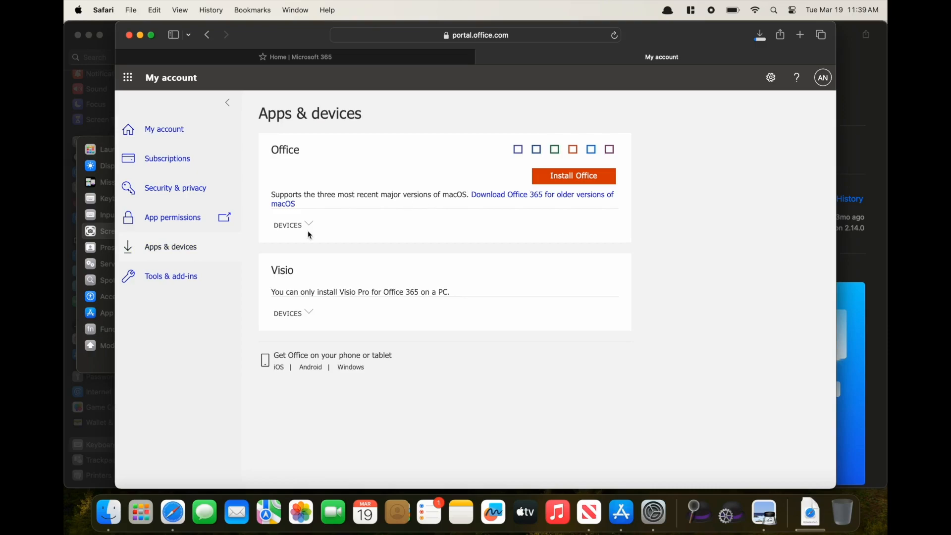
pyautogui.click(812, 512)
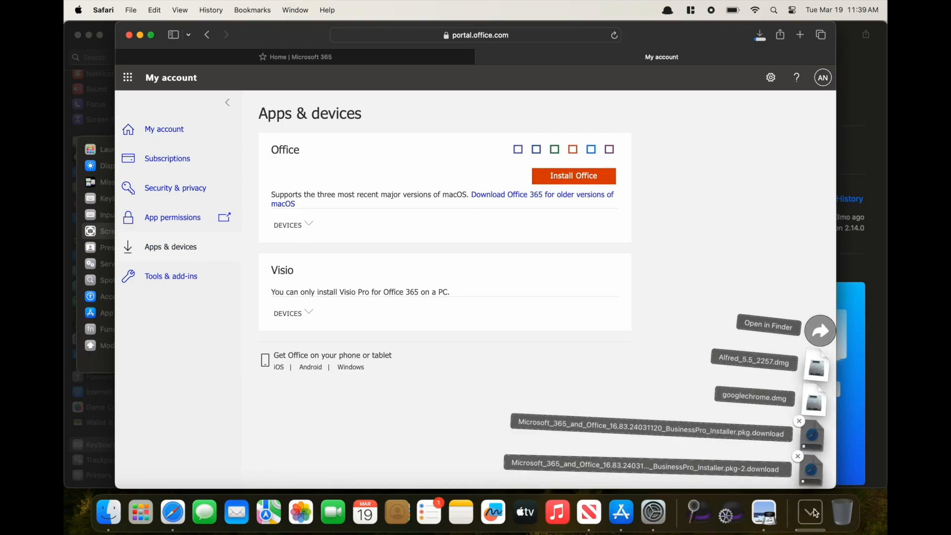
pyautogui.click(805, 470)
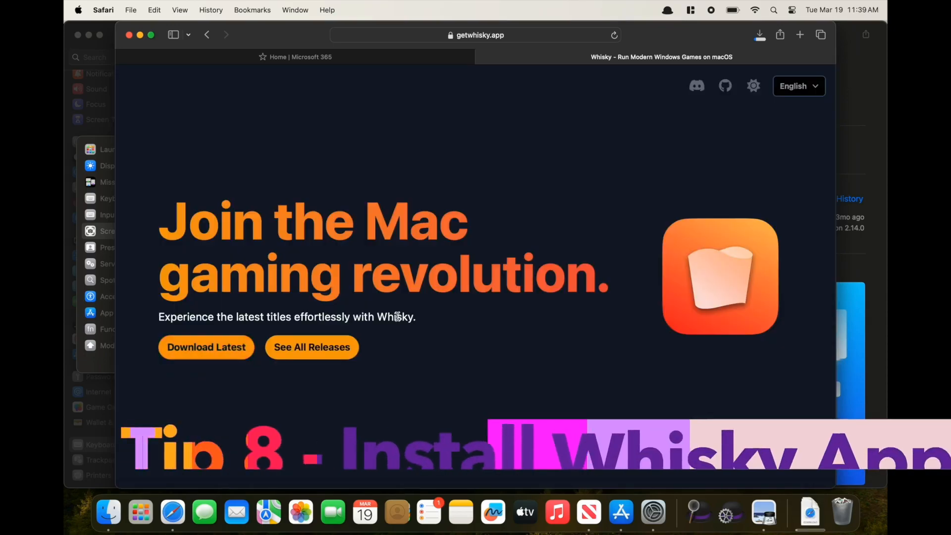
# Download the latest Whisky release from getwhisky.app and allow downloads from that site
pyautogui.scroll(-10, 397, 317)
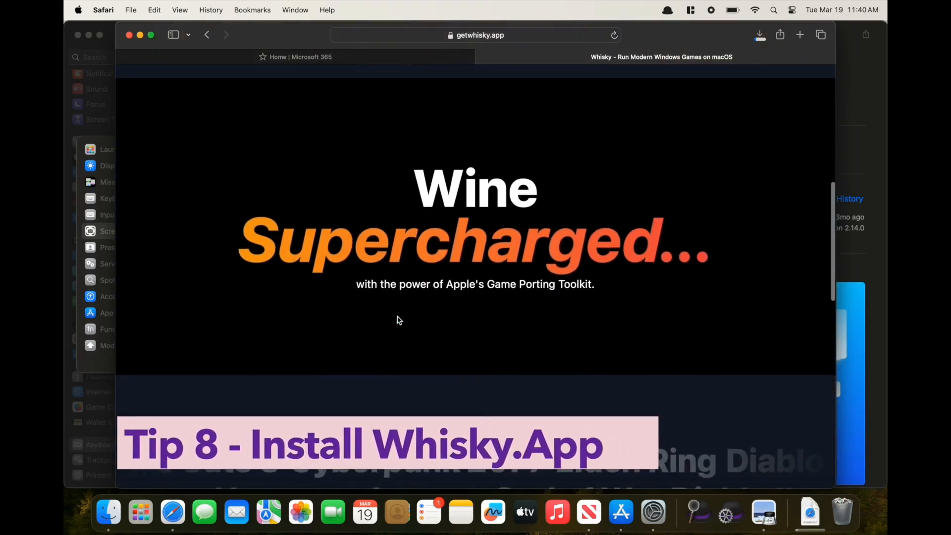
pyautogui.scroll(10, 397, 320)
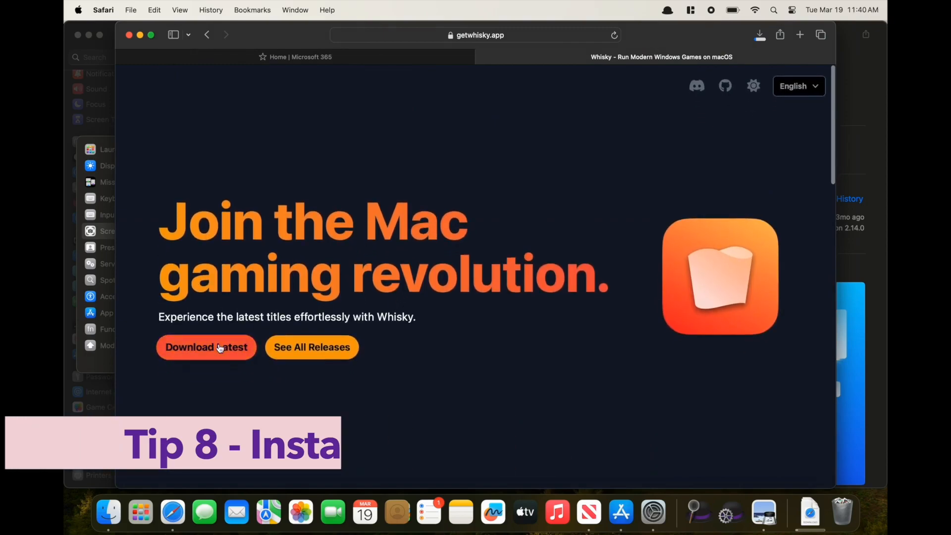
pyautogui.click(220, 347)
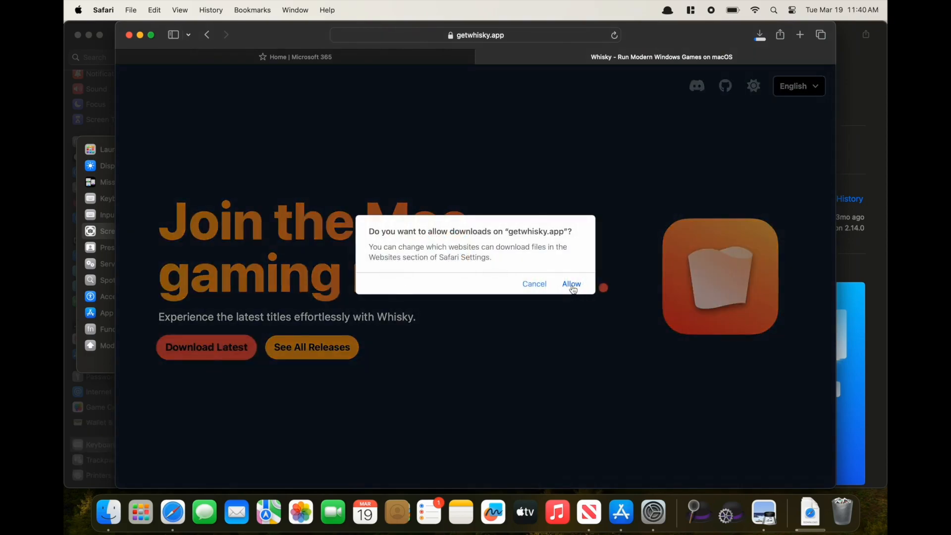
pyautogui.click(571, 285)
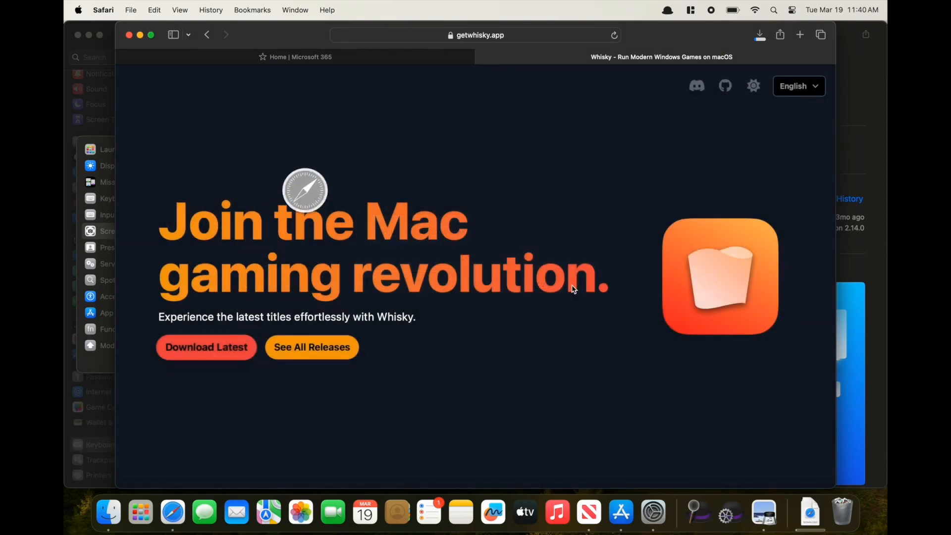
# Launch the downloaded Whisky app from the Downloads stack and accept its opening prompts
pyautogui.click(815, 513)
pyautogui.click(811, 468)
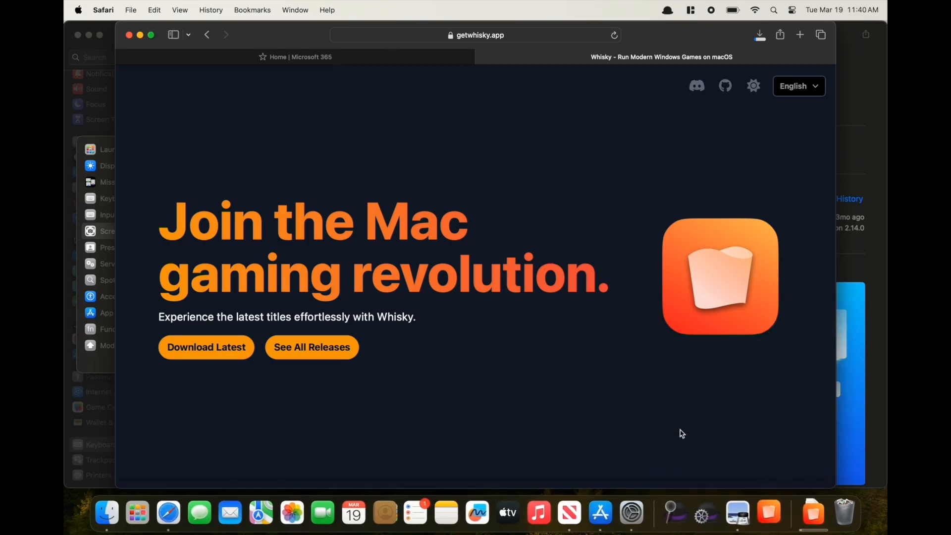
pyautogui.click(517, 233)
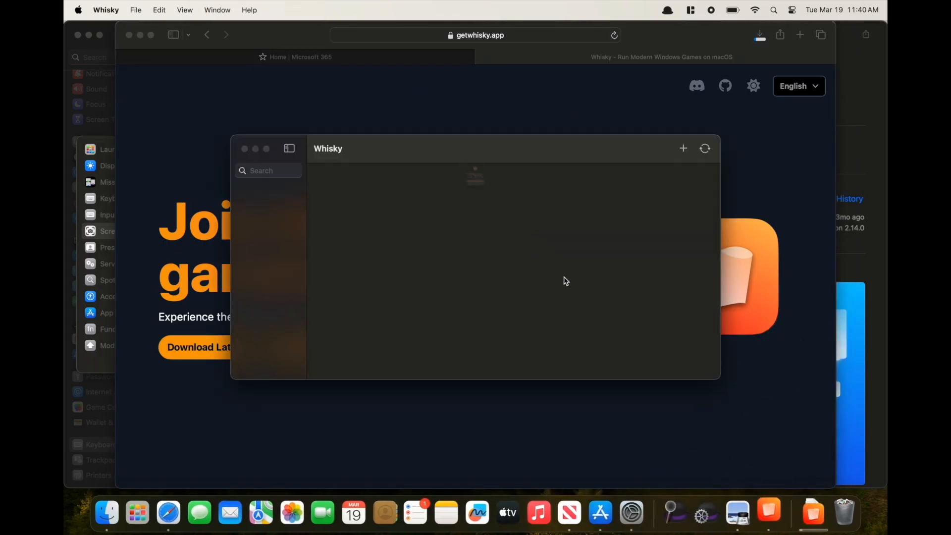
pyautogui.click(518, 214)
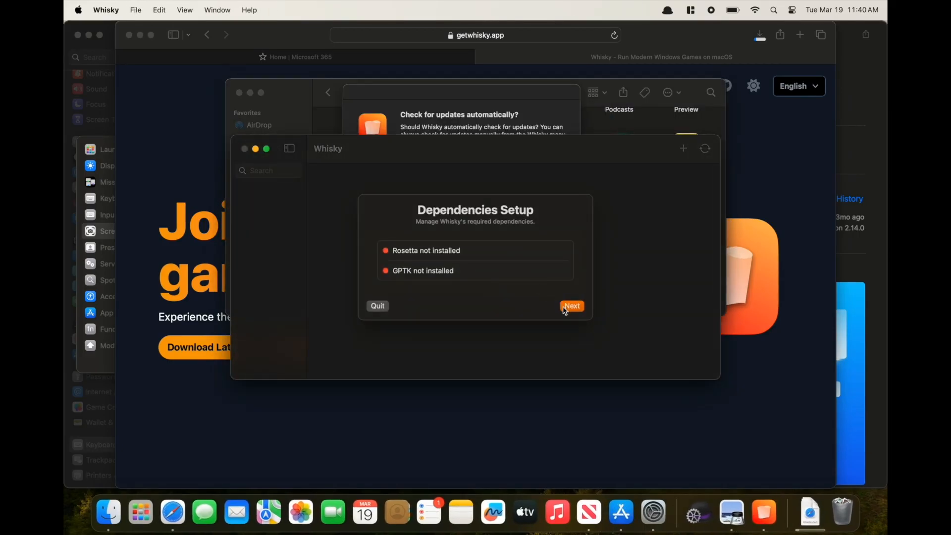
# Let Whisky check for updates automatically and start the setup of its Rosetta and GPTK dependencies
pyautogui.click(521, 130)
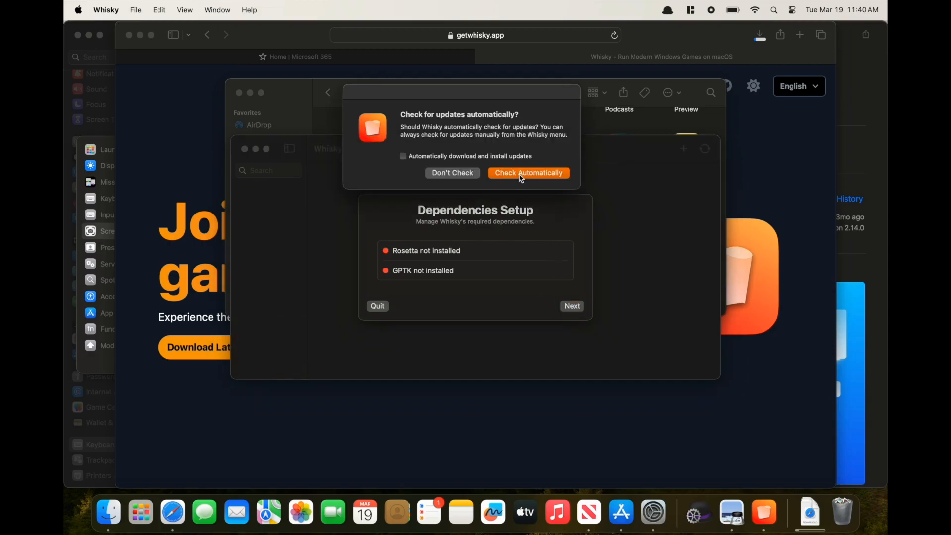
pyautogui.click(515, 173)
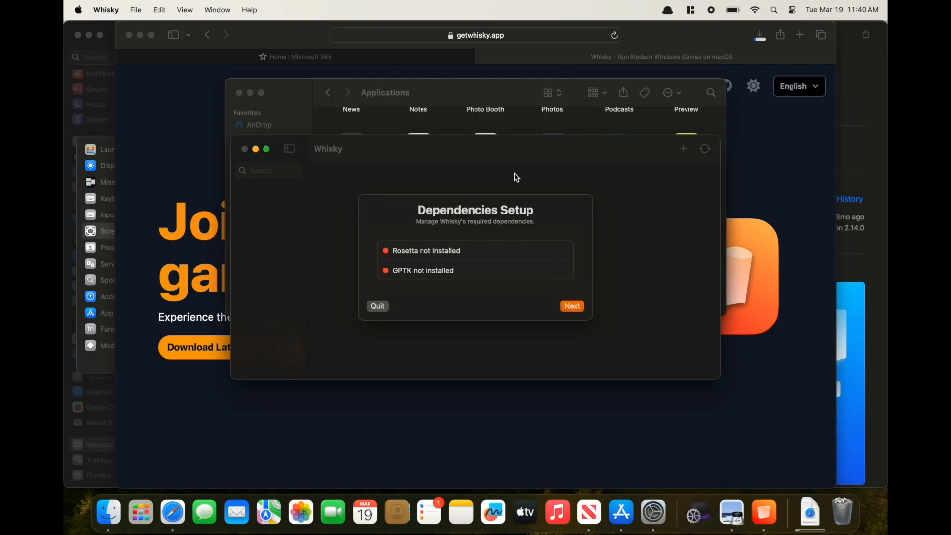
pyautogui.click(574, 308)
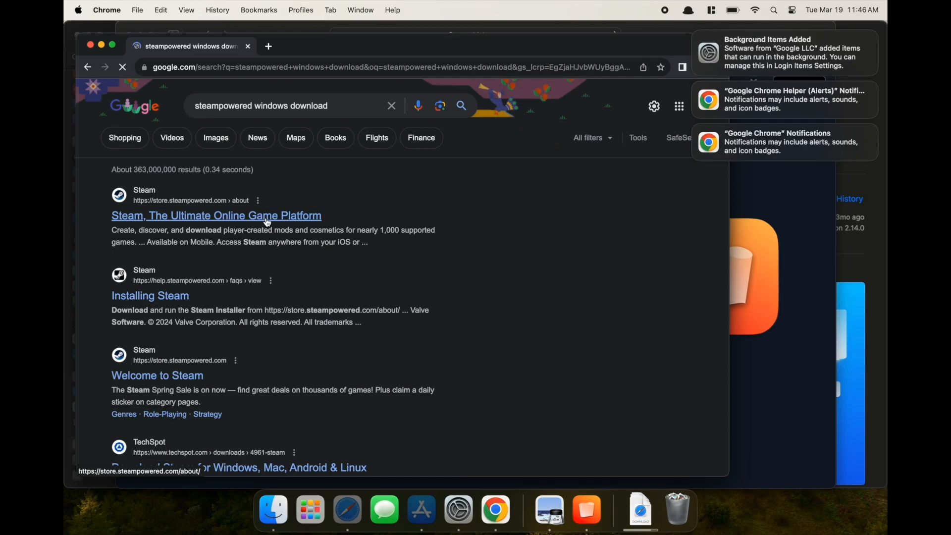
# In Chrome, download the Windows Steam installer from Steam's about page and try to run SteamSetup.exe in Whisky without a bottle
pyautogui.click(238, 212)
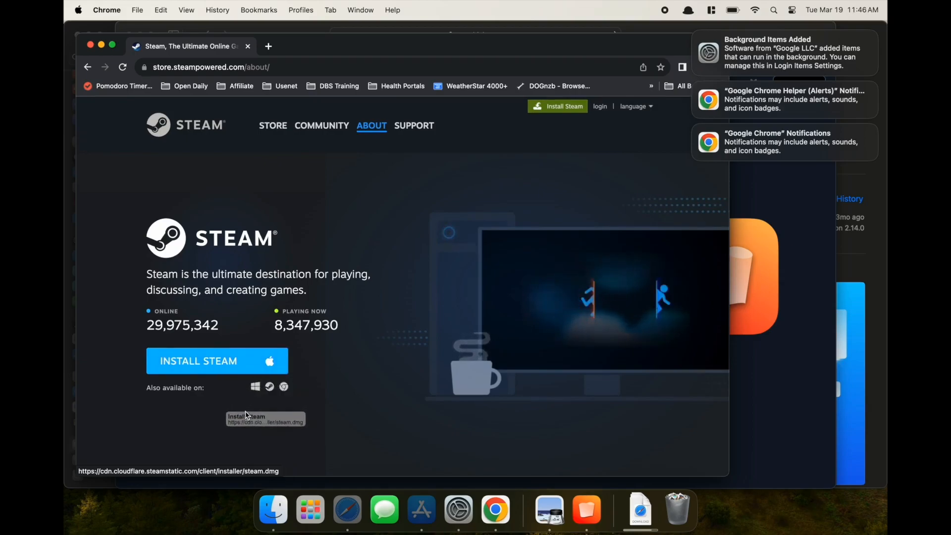
pyautogui.click(257, 389)
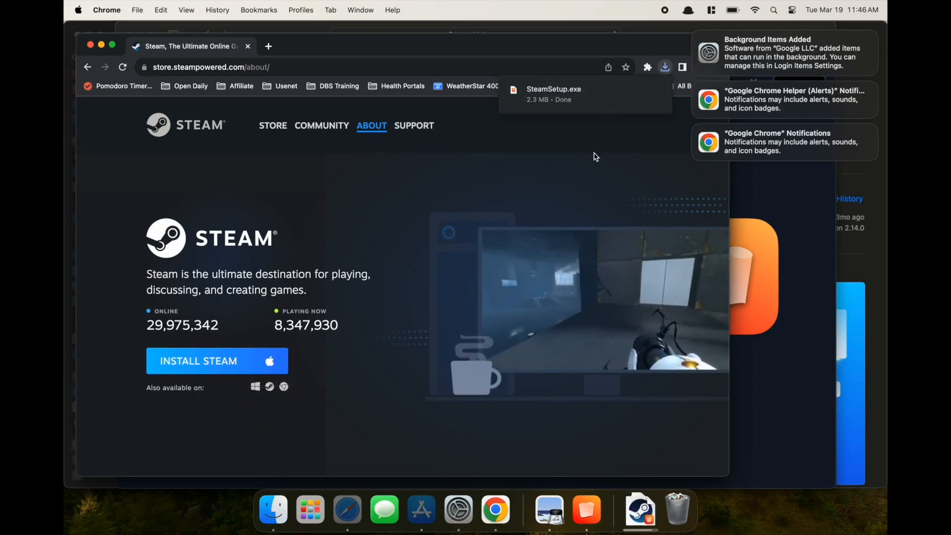
pyautogui.click(609, 107)
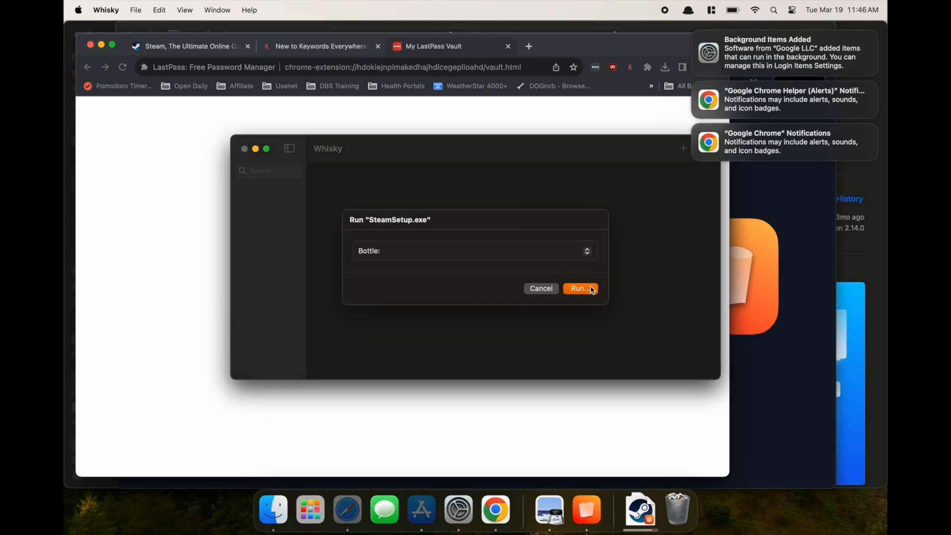
pyautogui.click(588, 292)
pyautogui.click(541, 289)
# Create a new Whisky bottle named Steam with Windows 10 as its Windows version
pyautogui.click(518, 277)
pyautogui.write('Steam')
pyautogui.click(555, 248)
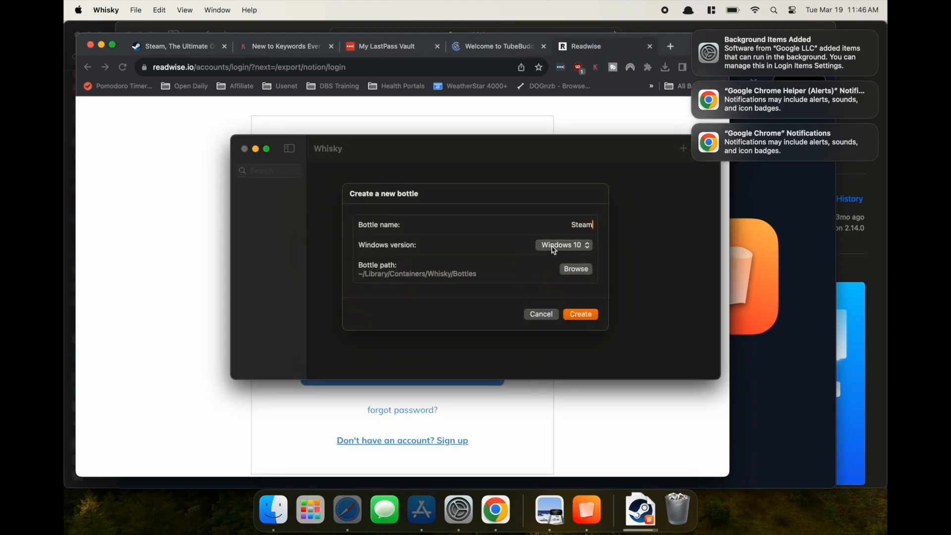
pyautogui.click(555, 248)
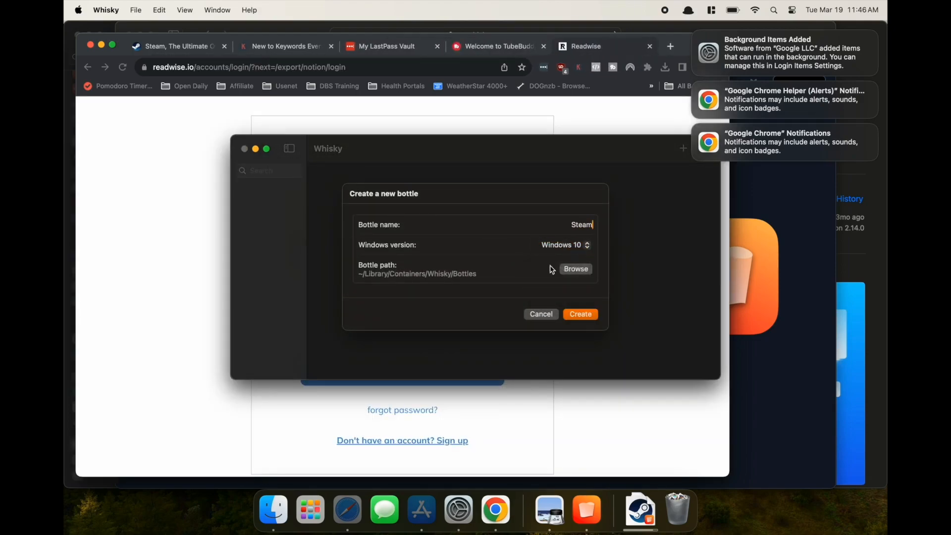
pyautogui.click(583, 315)
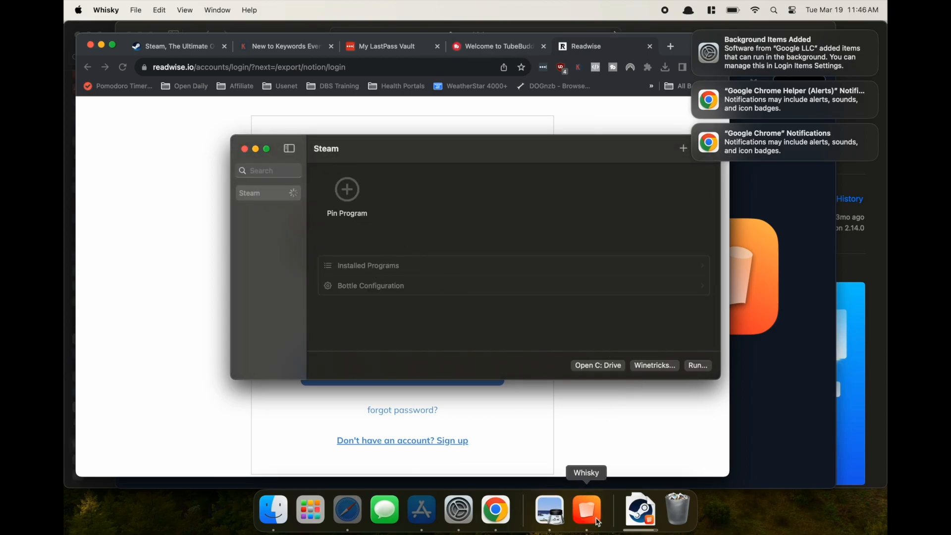
# Run the downloaded SteamSetup.exe in the Steam bottle and allow Whisky to access the Downloads folder
pyautogui.click(637, 524)
pyautogui.click(639, 463)
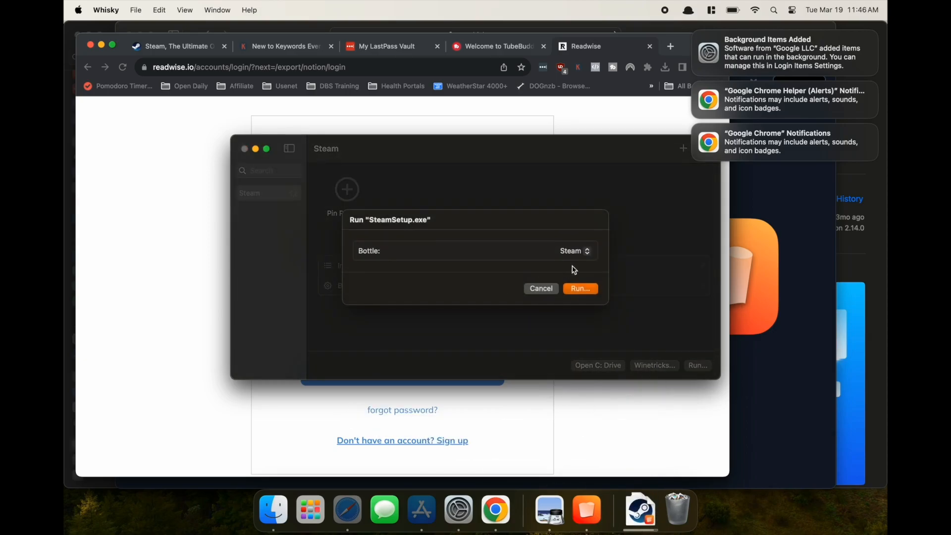
pyautogui.click(580, 289)
pyautogui.click(557, 247)
pyautogui.click(569, 253)
pyautogui.click(577, 289)
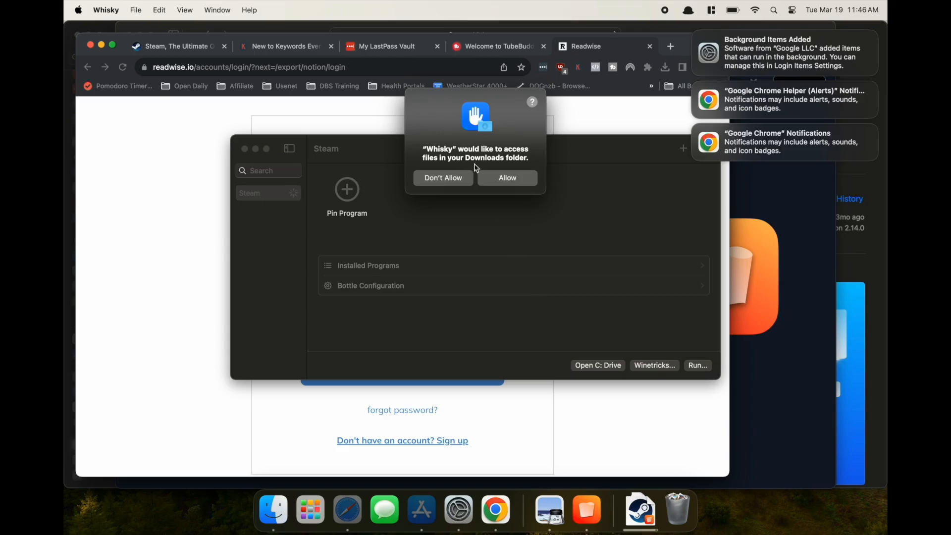
pyautogui.click(486, 182)
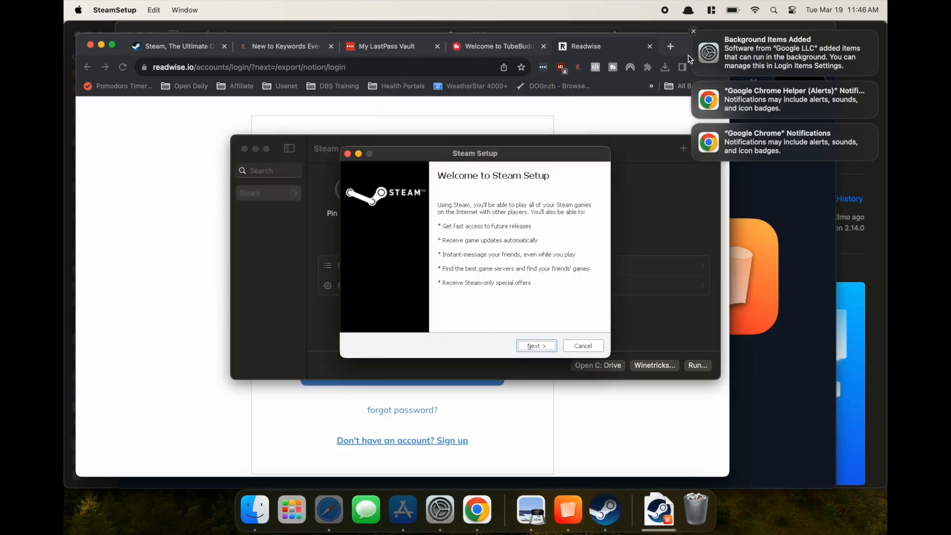
# Dismiss the system and Chrome notification banners and bring the Steam Setup window back to the front
pyautogui.click(694, 34)
pyautogui.click(694, 32)
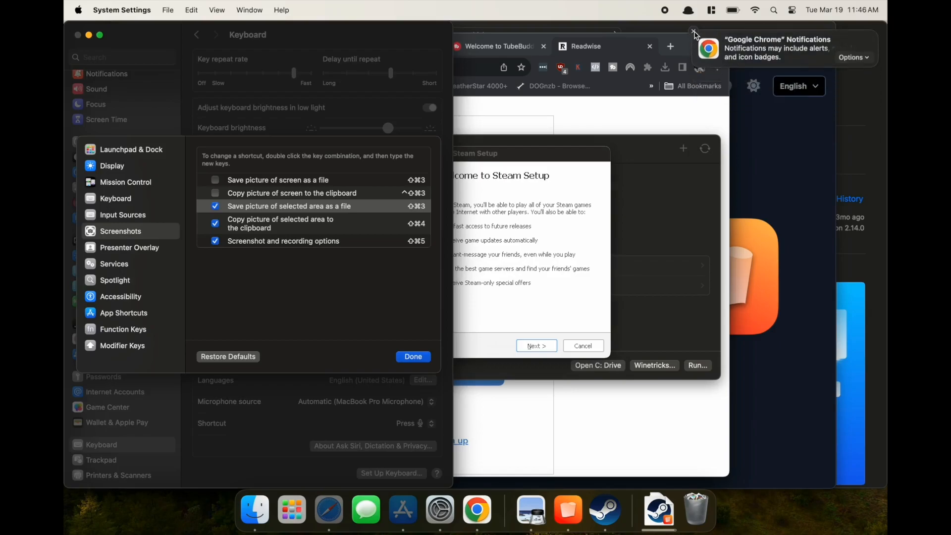
pyautogui.click(528, 261)
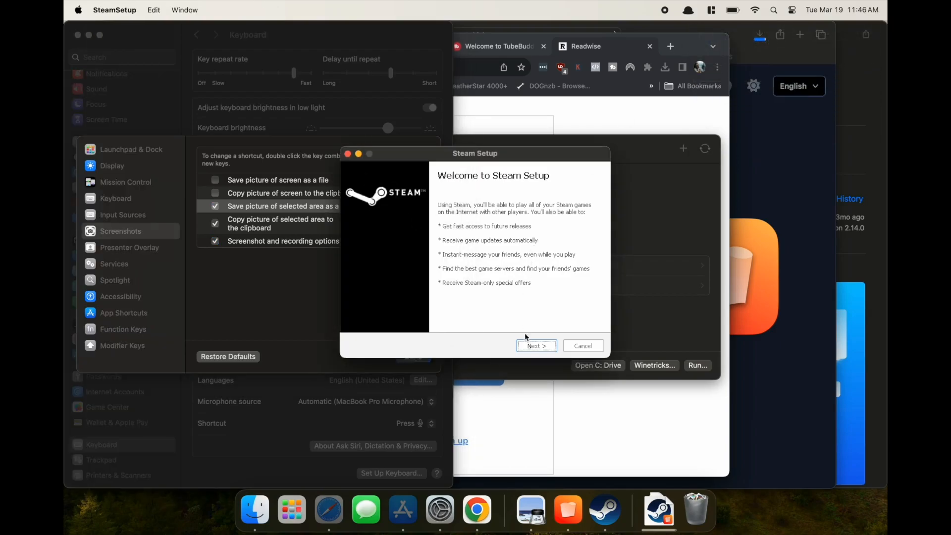
# Install Steam in C:\Program Files (x86)\Steam and finish the setup with Run Steam enabled
pyautogui.click(531, 346)
pyautogui.click(530, 347)
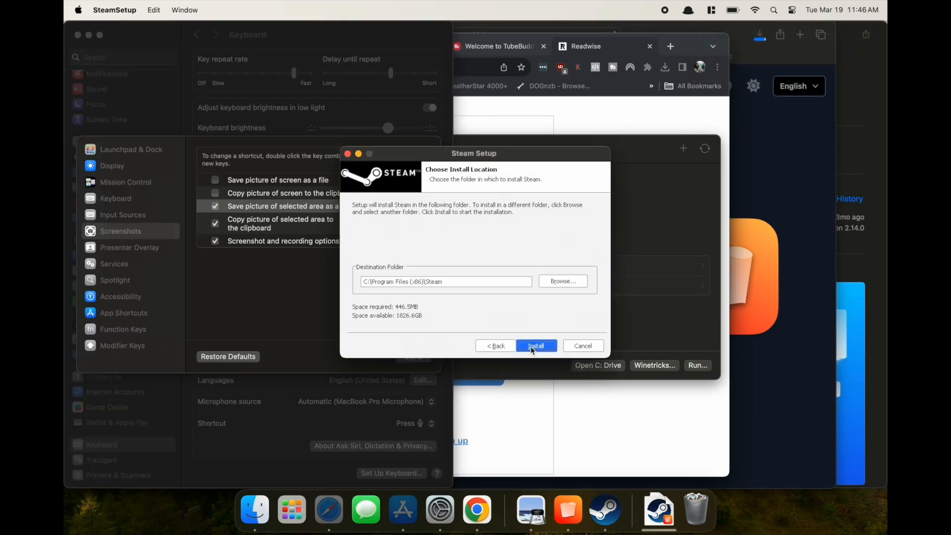
pyautogui.click(531, 347)
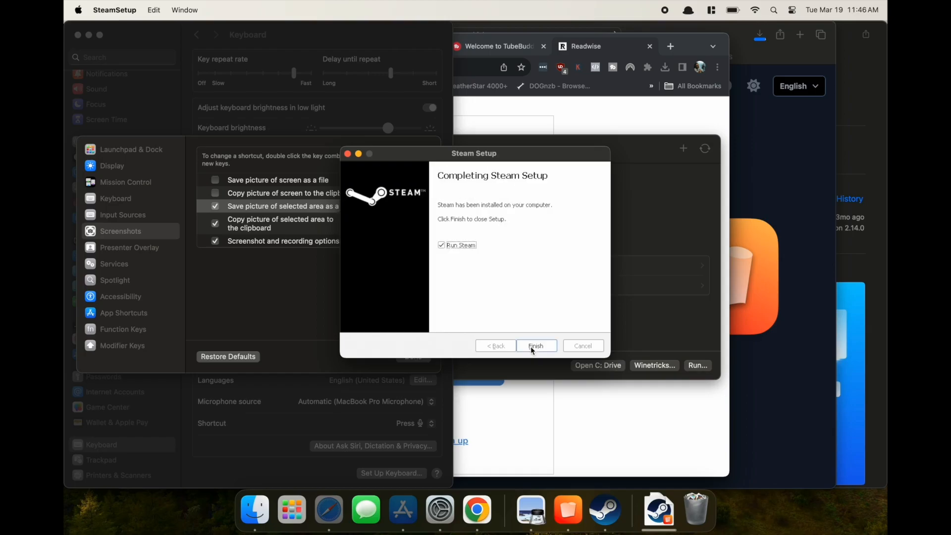
pyautogui.click(530, 346)
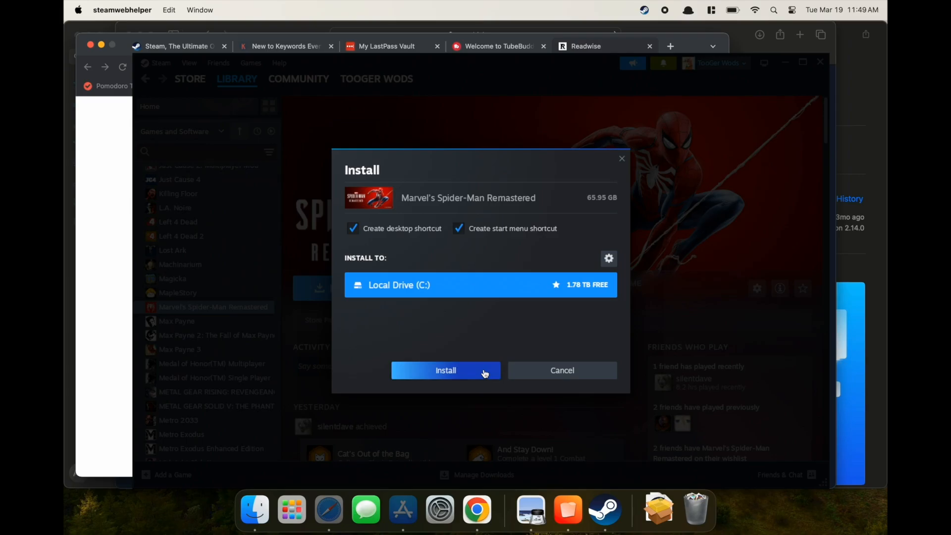
# Install Marvel's Spider-Man Remastered to Local Drive (C:) without desktop or start menu shortcuts, accept the EULA, and open the download manager
pyautogui.click(492, 231)
pyautogui.click(416, 230)
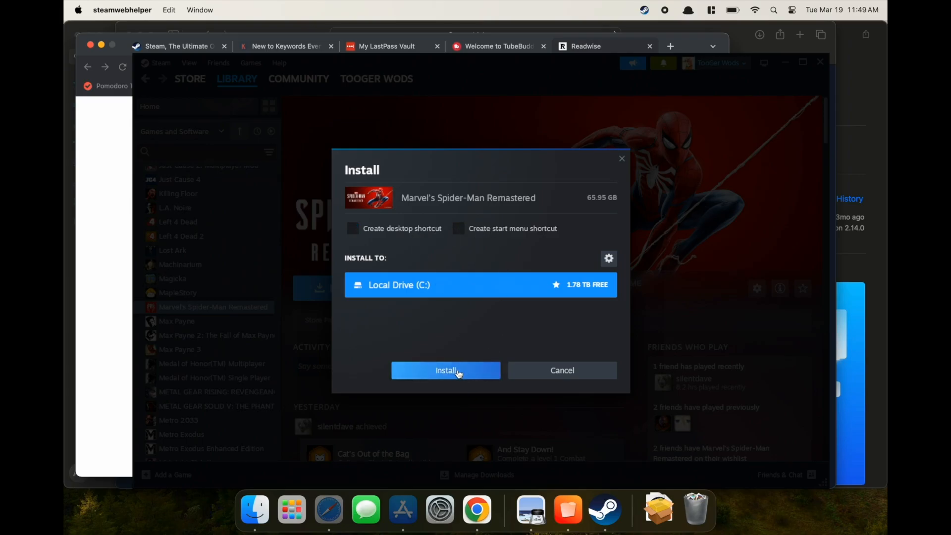
pyautogui.click(456, 369)
pyautogui.click(535, 442)
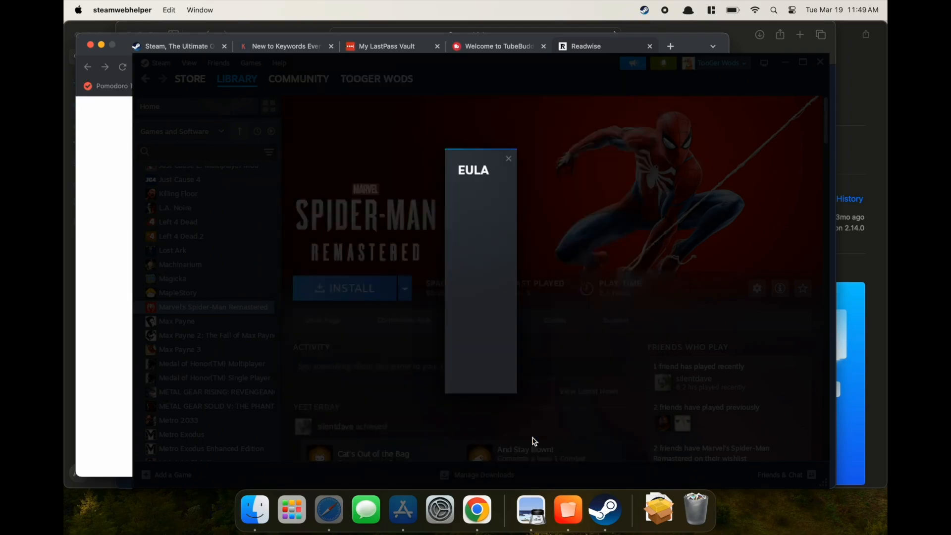
pyautogui.click(471, 477)
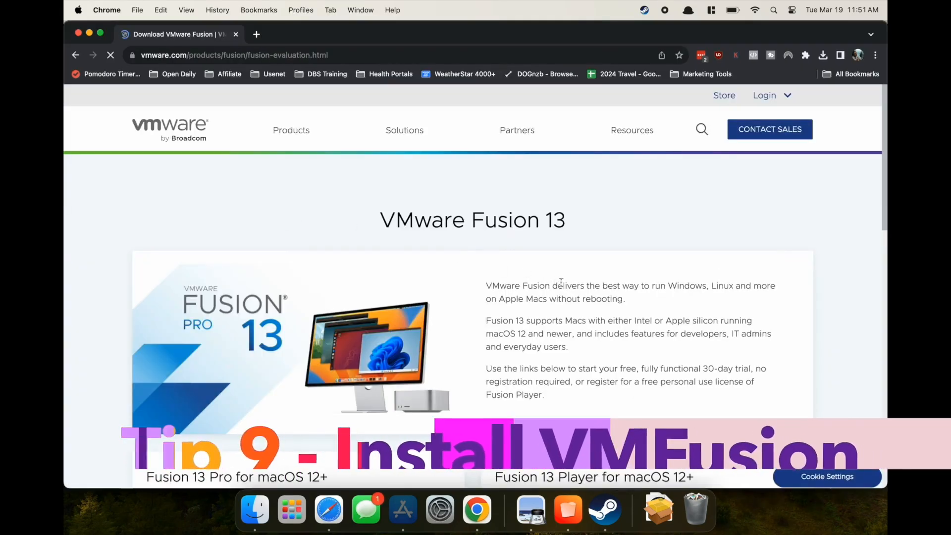
# Look over the Fusion 13 Pro and Player options on VMware's Fusion download page in Chrome
pyautogui.scroll(-8, 562, 287)
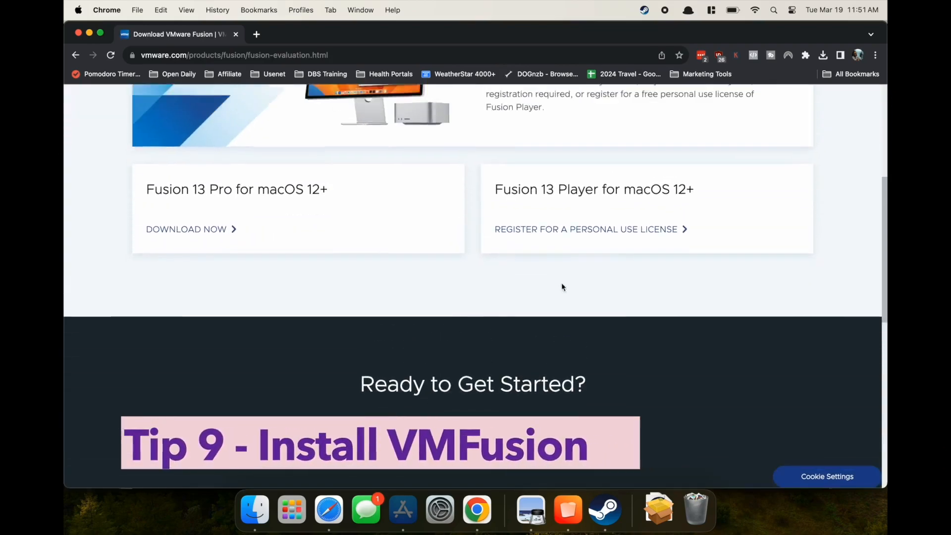
pyautogui.scroll(6, 562, 286)
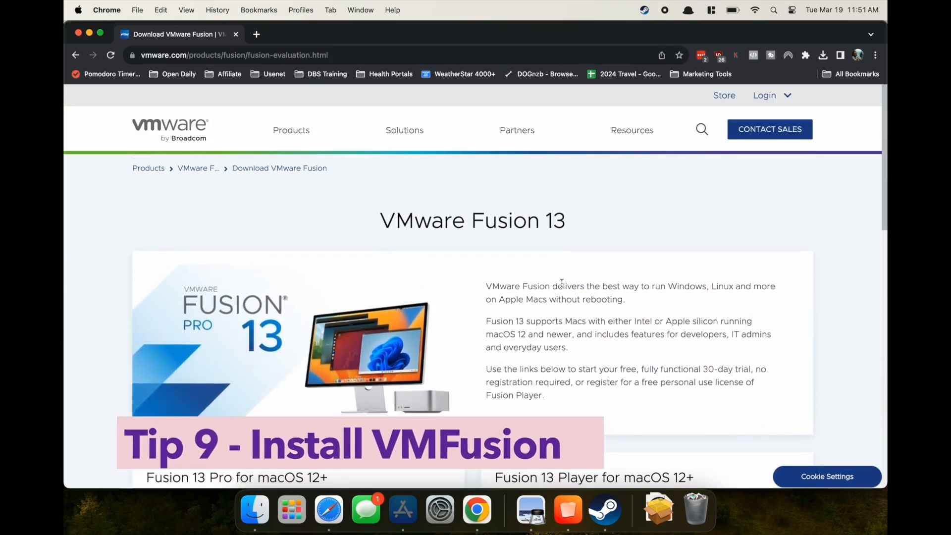
# Open the Fusion 13 Player personal use license page, download VMware Fusion 13.5.0, and check the download's progress
pyautogui.scroll(-5, 562, 283)
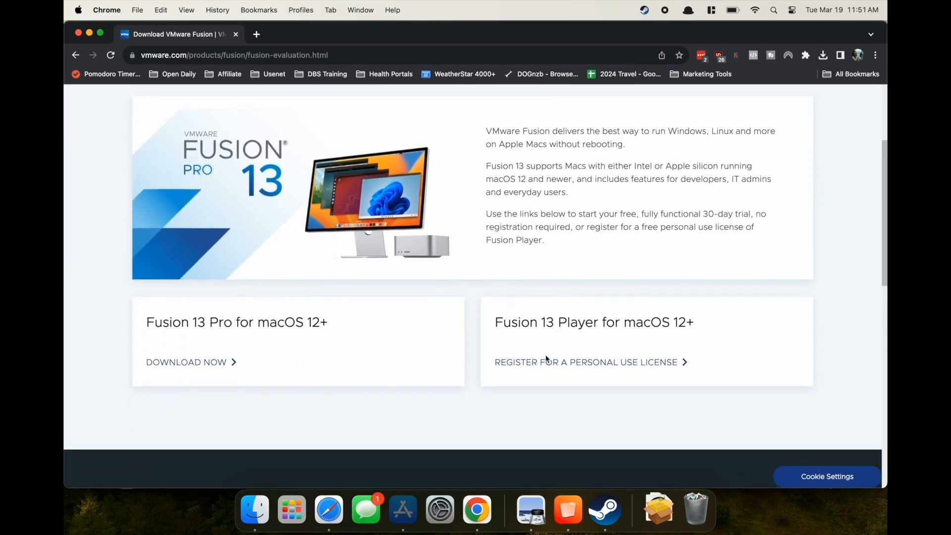
pyautogui.click(545, 367)
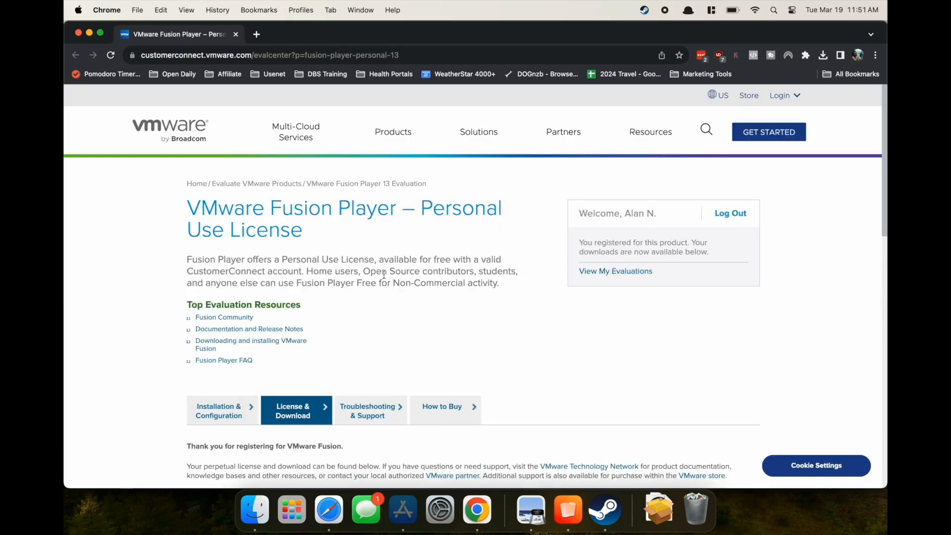
pyautogui.scroll(-10, 358, 278)
pyautogui.click(634, 312)
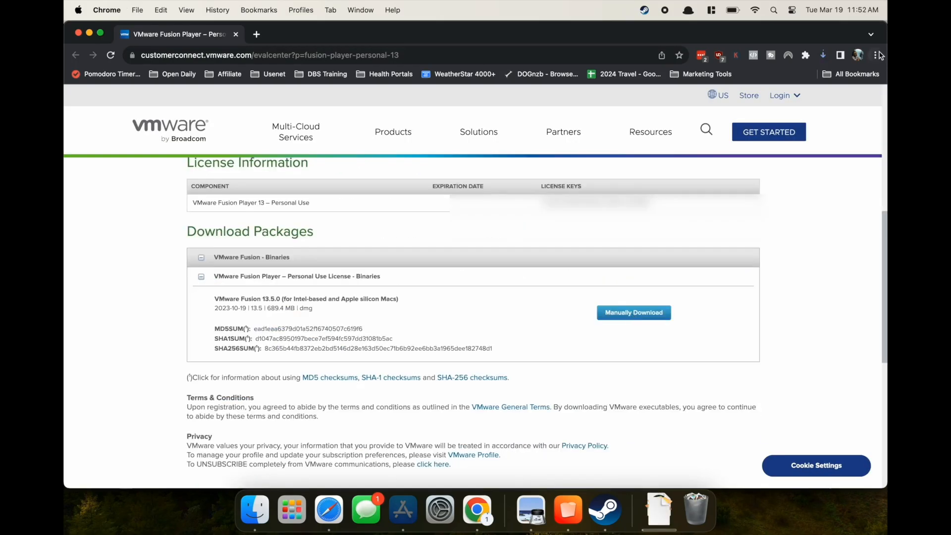
pyautogui.click(823, 55)
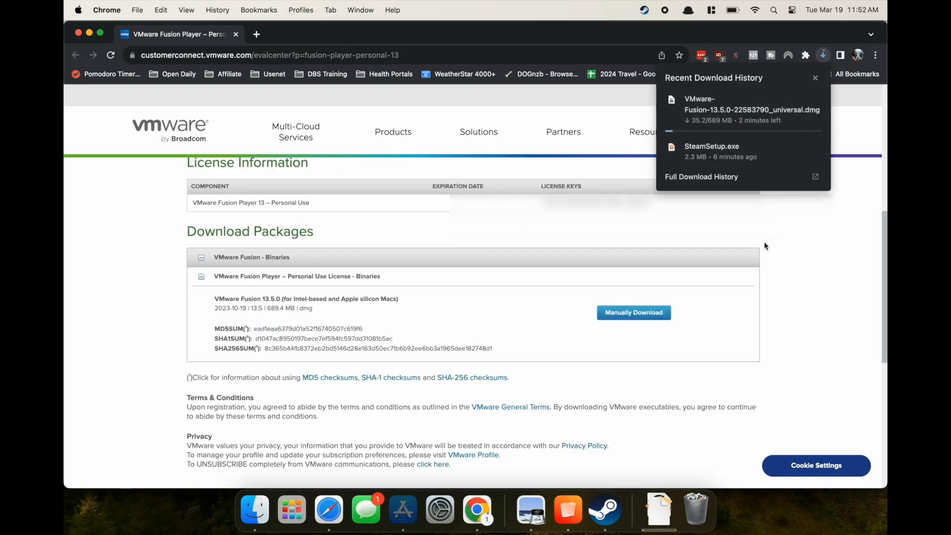
pyautogui.click(796, 297)
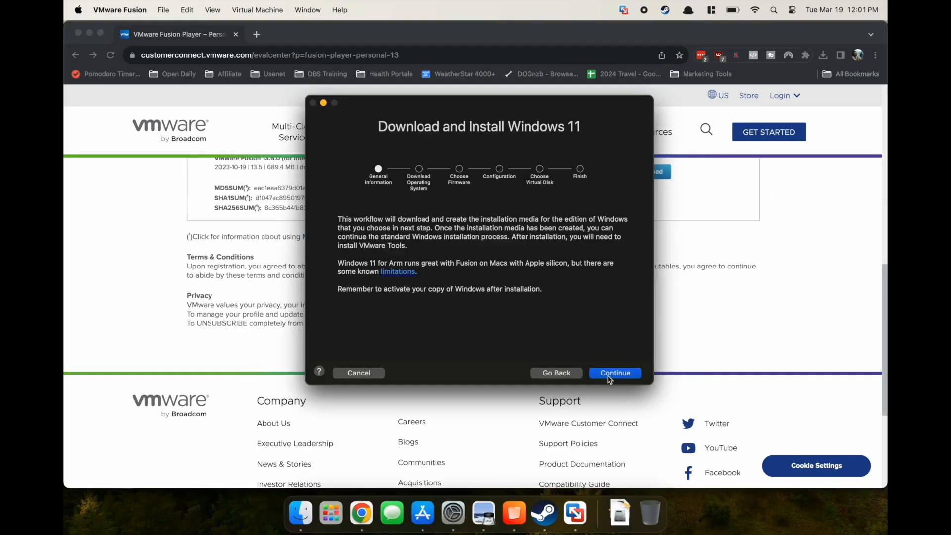
# In VMware Fusion, download Windows 11 from Microsoft in the Professional edition with English (en-us) as the language
pyautogui.click(609, 379)
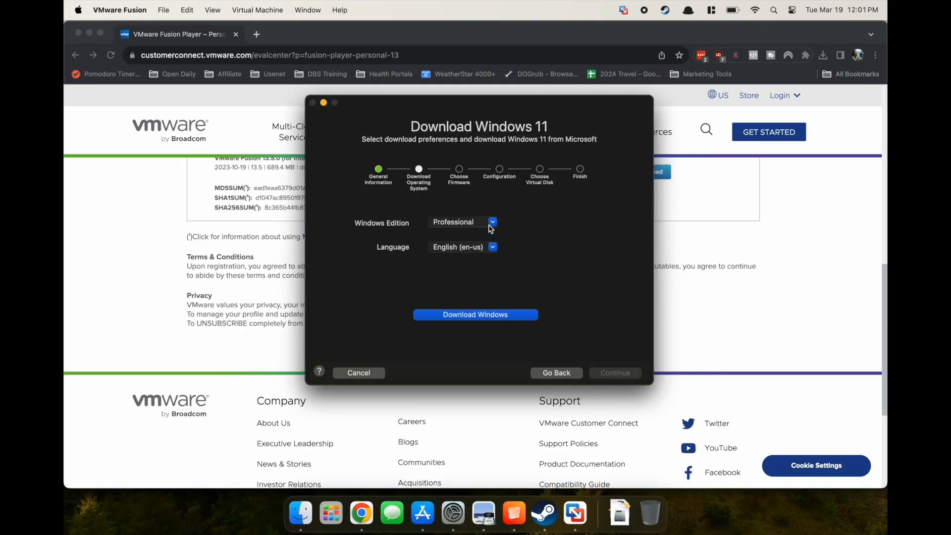
pyautogui.click(491, 224)
pyautogui.click(489, 223)
pyautogui.click(530, 317)
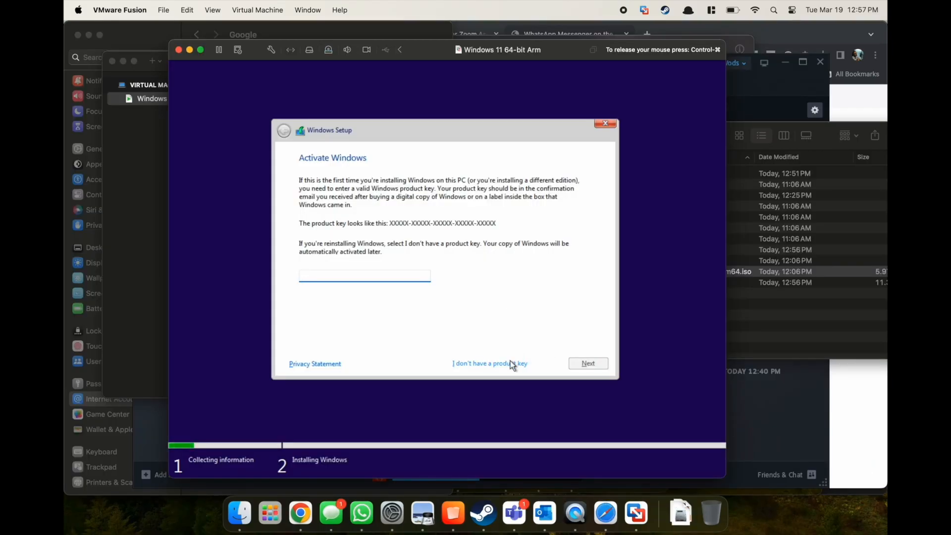
# Set up Windows without a product key, accept the license terms, and start a custom installation on Drive 0 Unallocated Space
pyautogui.click(510, 363)
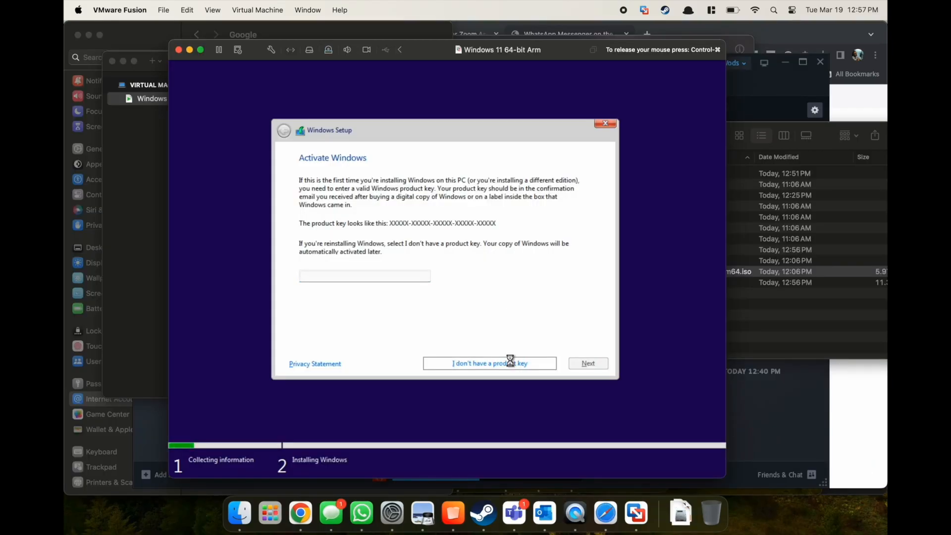
pyautogui.click(583, 364)
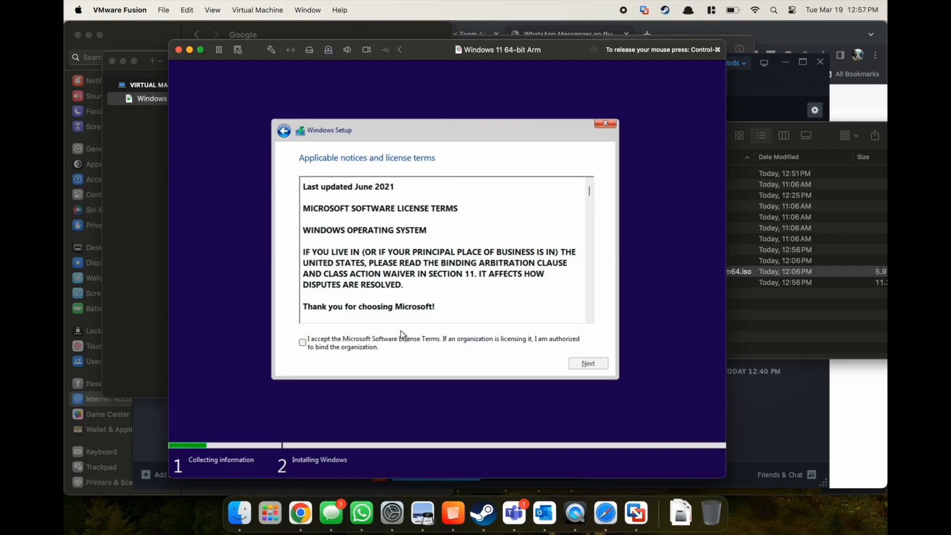
pyautogui.click(384, 339)
pyautogui.click(577, 364)
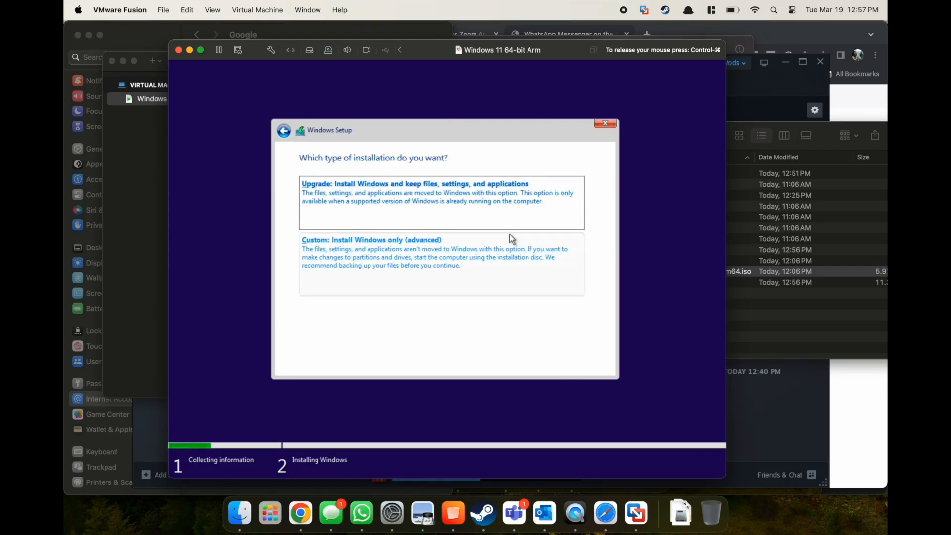
pyautogui.click(517, 272)
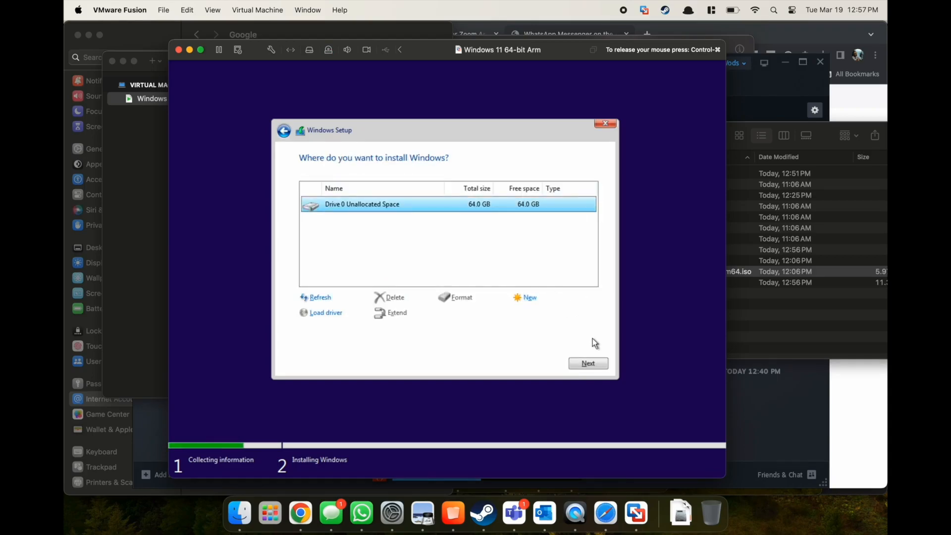
pyautogui.click(589, 366)
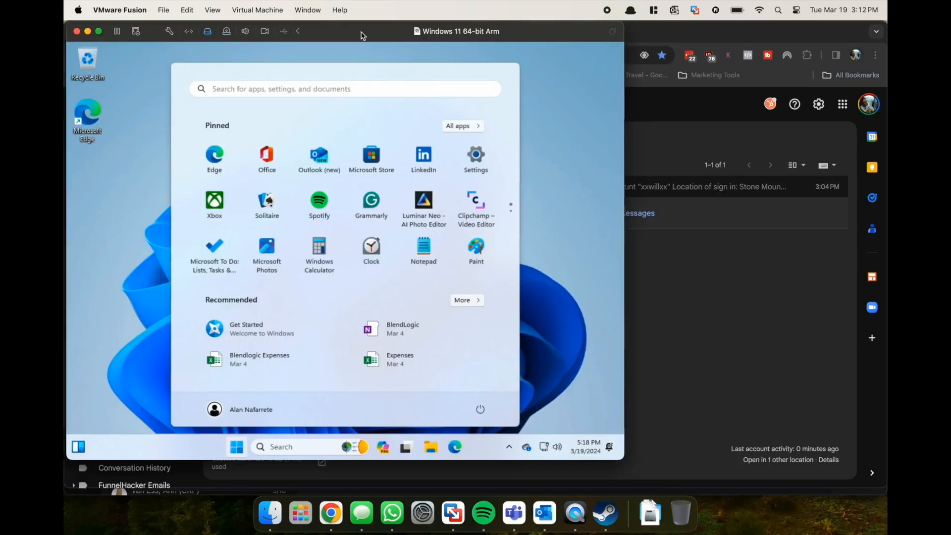
# Move the Windows 11 virtual machine window, close its Start menu, and start installing VMware Tools
pyautogui.moveTo(361, 35); pyautogui.dragTo(451, 37)
pyautogui.click(229, 206)
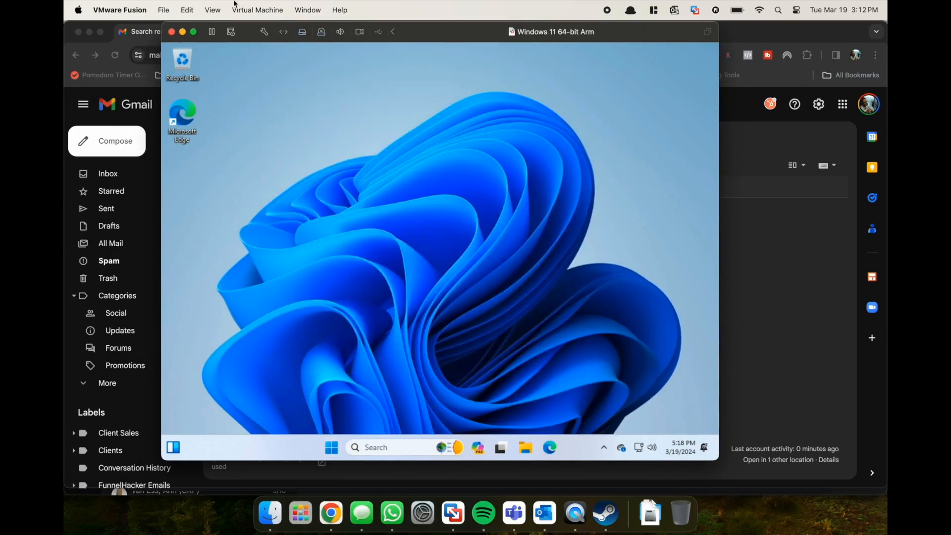
pyautogui.click(237, 10)
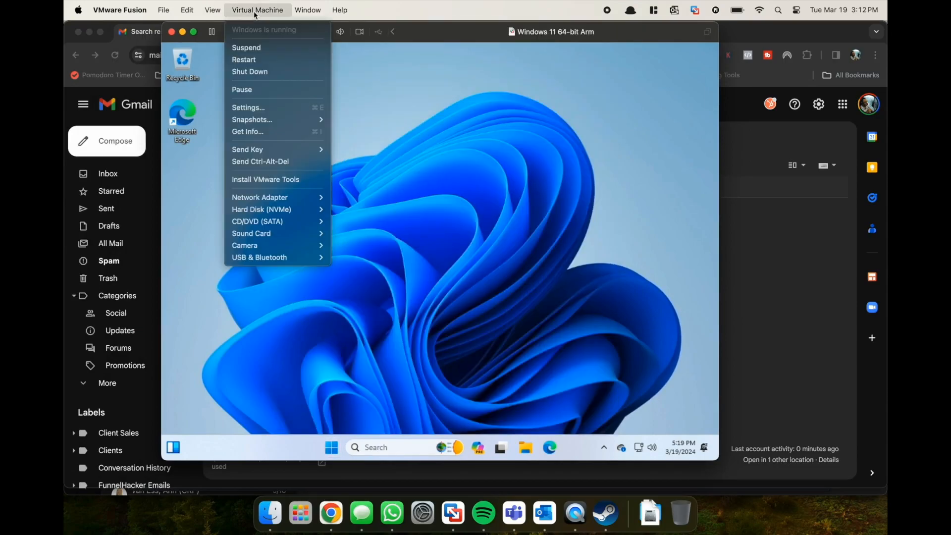
pyautogui.click(257, 179)
pyautogui.click(466, 296)
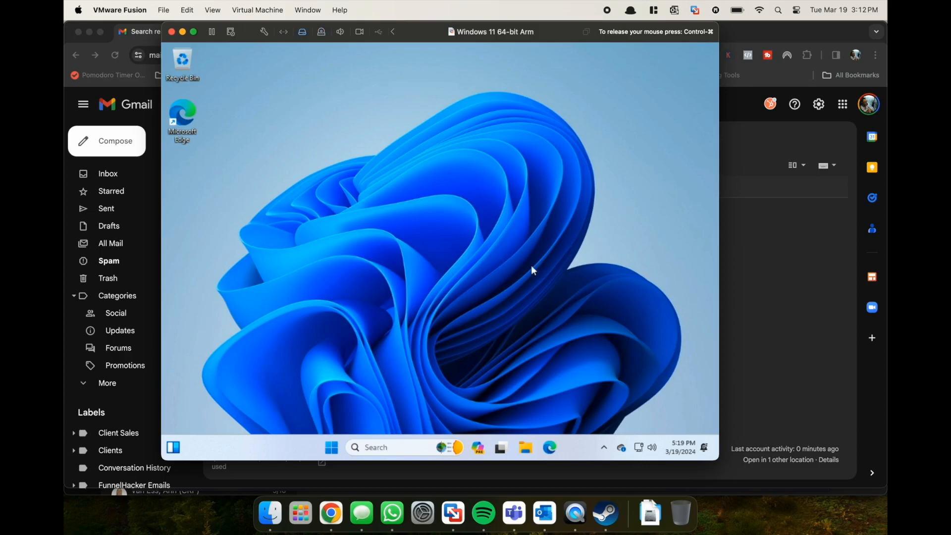
# Run setup.exe from the VMware Tools disc, allow the changes, complete the installation wizard, and restart Windows
pyautogui.click(602, 408)
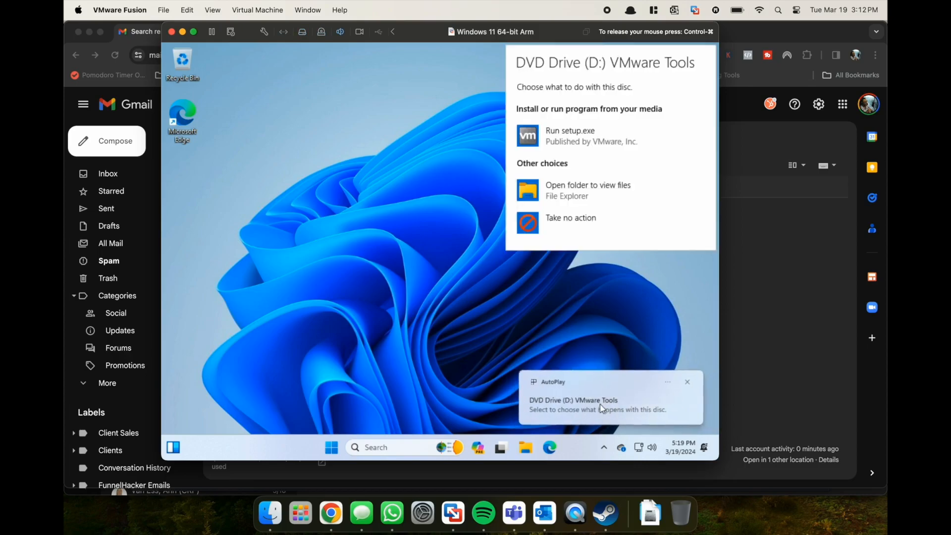
pyautogui.click(570, 135)
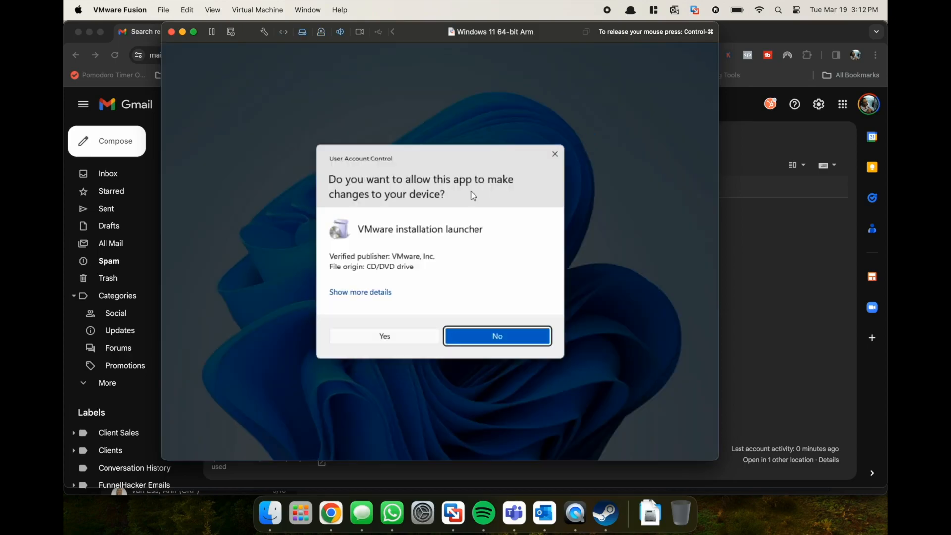
pyautogui.click(417, 340)
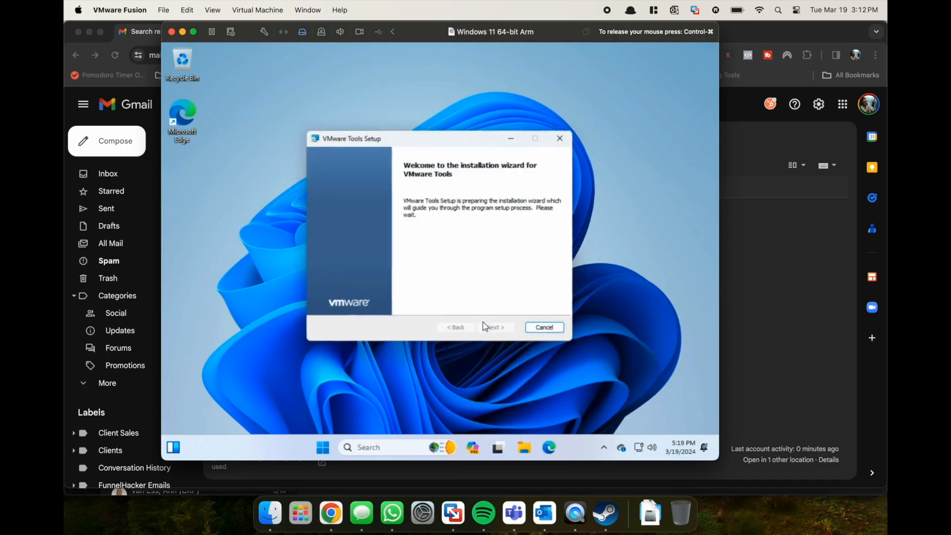
pyautogui.click(498, 328)
pyautogui.click(503, 329)
pyautogui.click(505, 329)
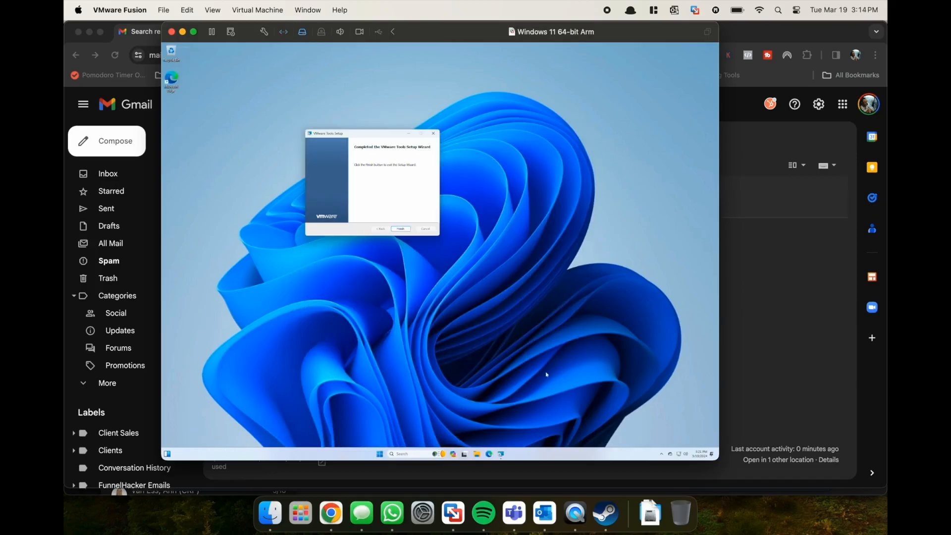
pyautogui.click(406, 230)
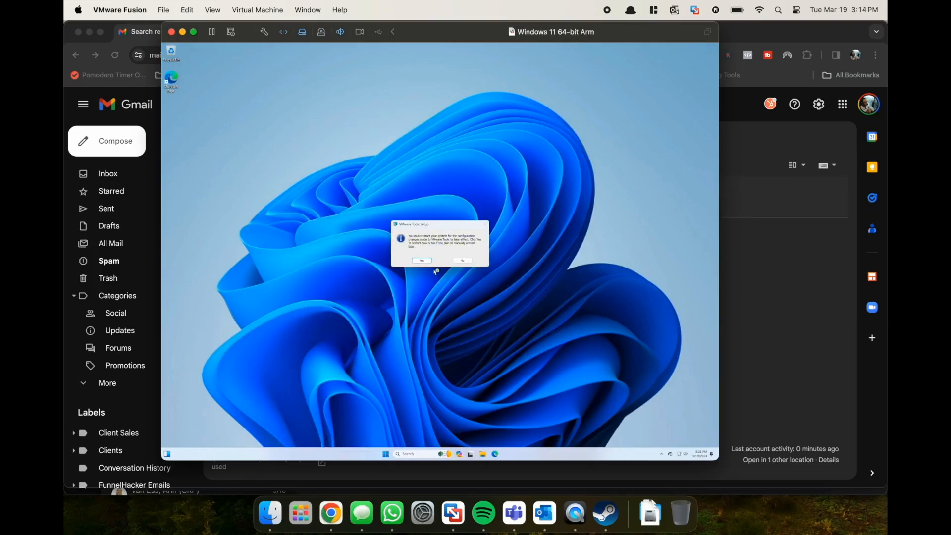
pyautogui.click(422, 261)
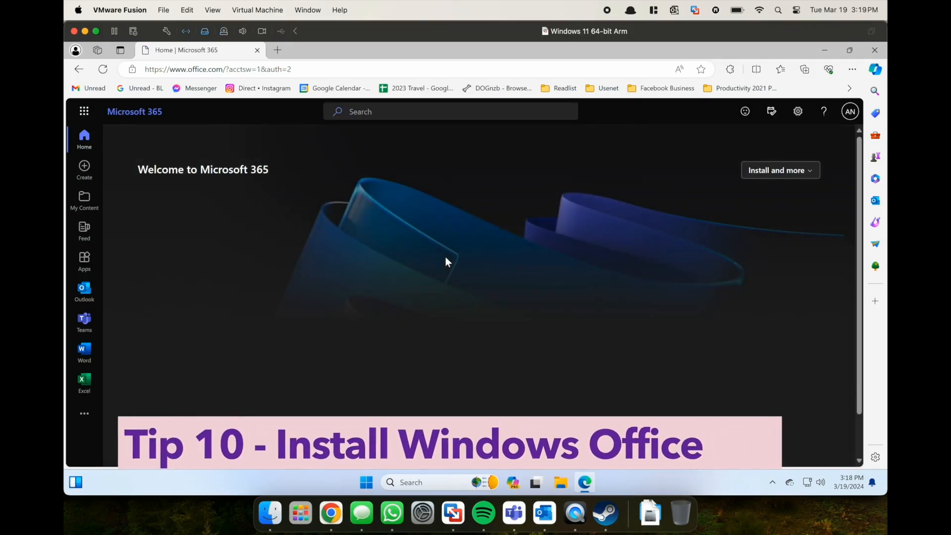
# From Microsoft 365 in the virtual machine, download the 64-bit English (United States) Office installer and request the Visio one
pyautogui.click(781, 170)
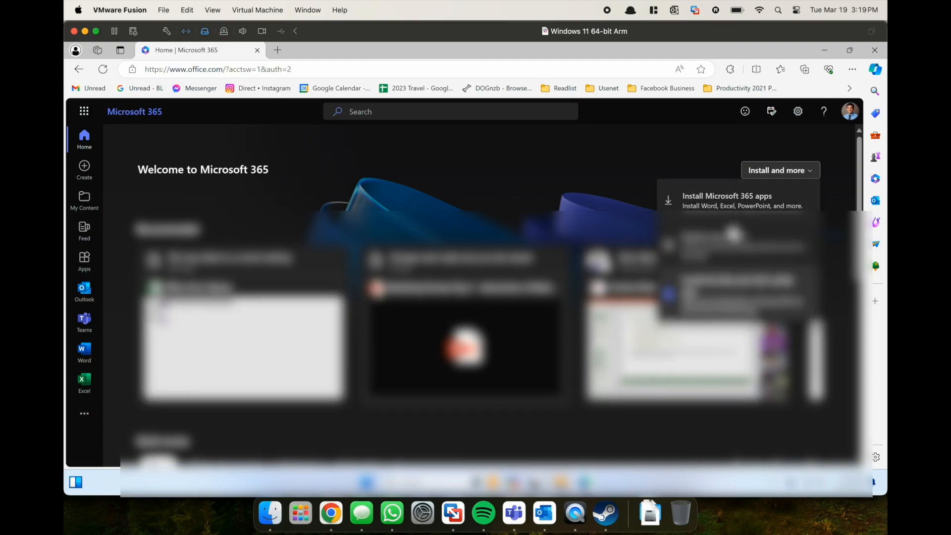
pyautogui.click(735, 197)
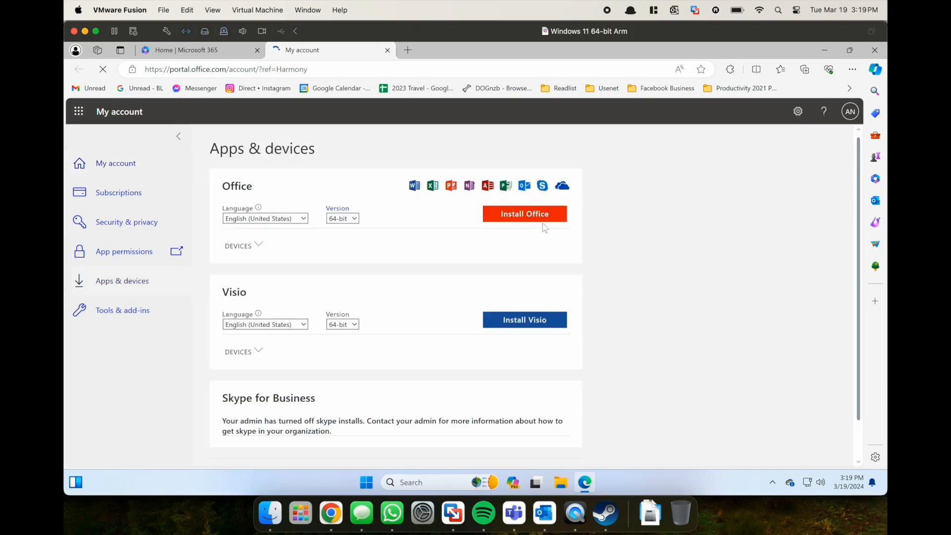
pyautogui.click(531, 215)
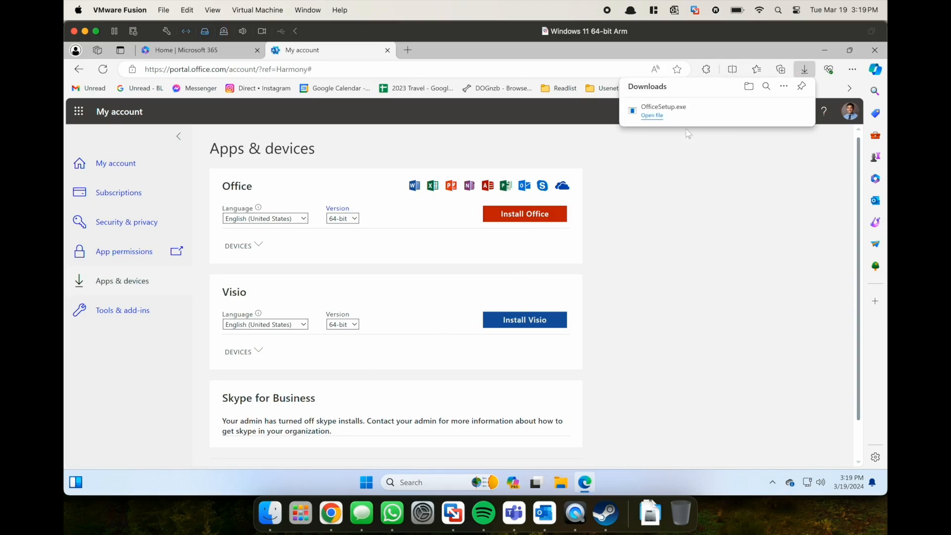
pyautogui.click(534, 320)
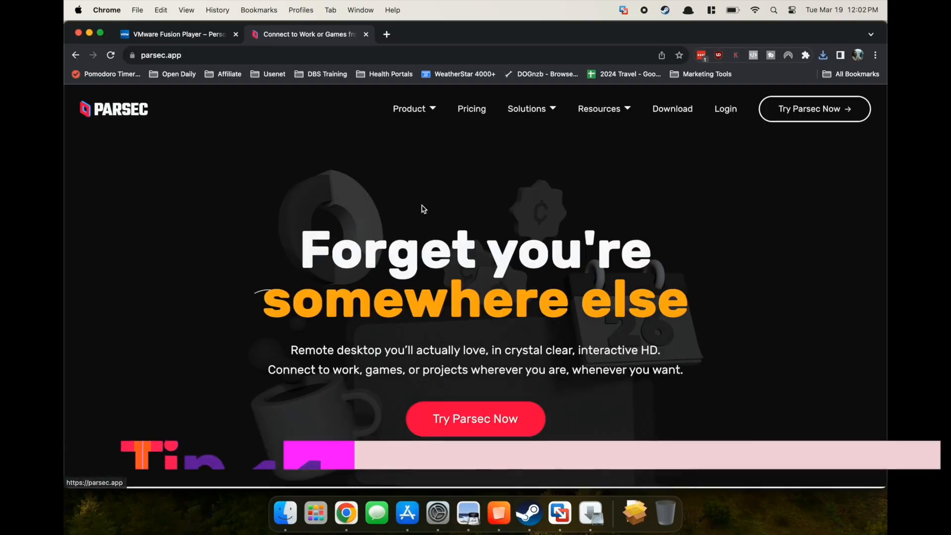
# Look over the Parsec home page in Chrome and dismiss the background items notification
pyautogui.scroll(-5, 417, 243)
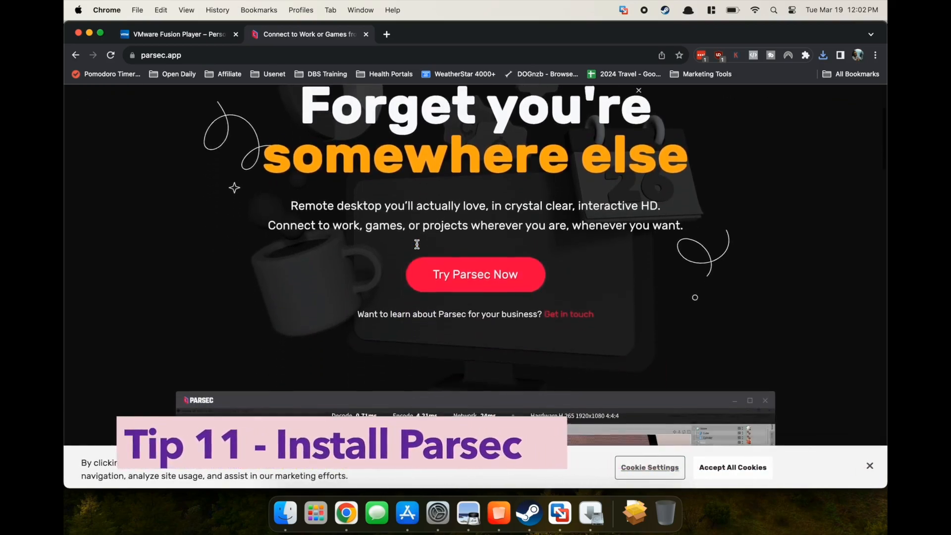
pyautogui.scroll(-4, 417, 248)
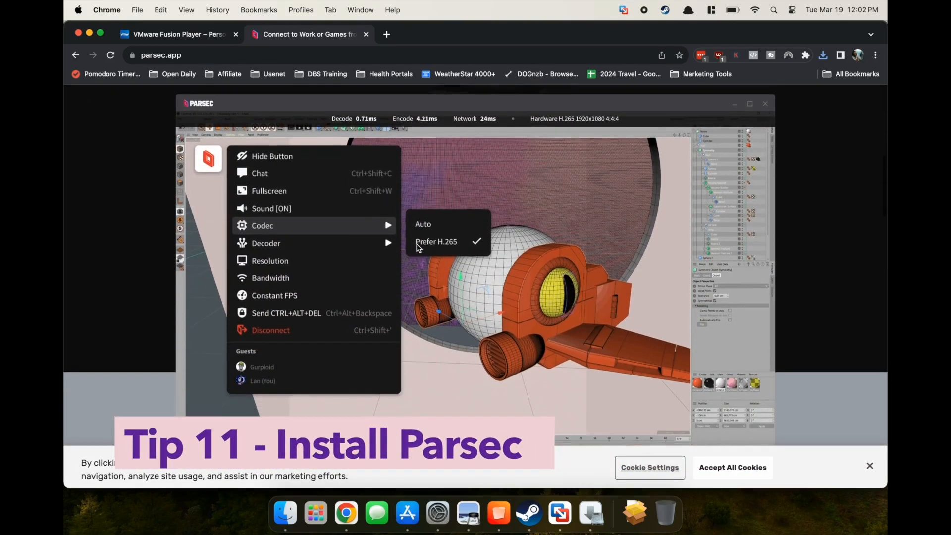
pyautogui.scroll(2, 417, 247)
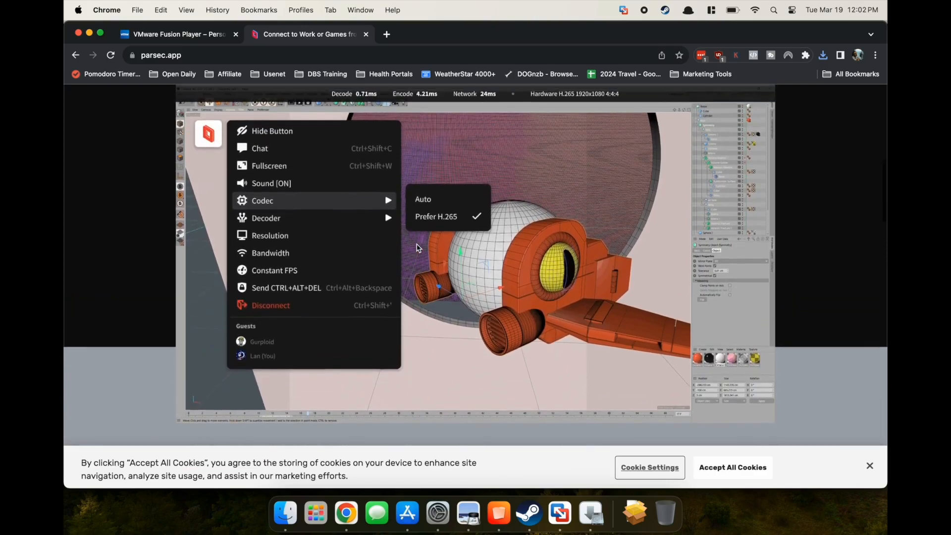
pyautogui.scroll(-20, 417, 247)
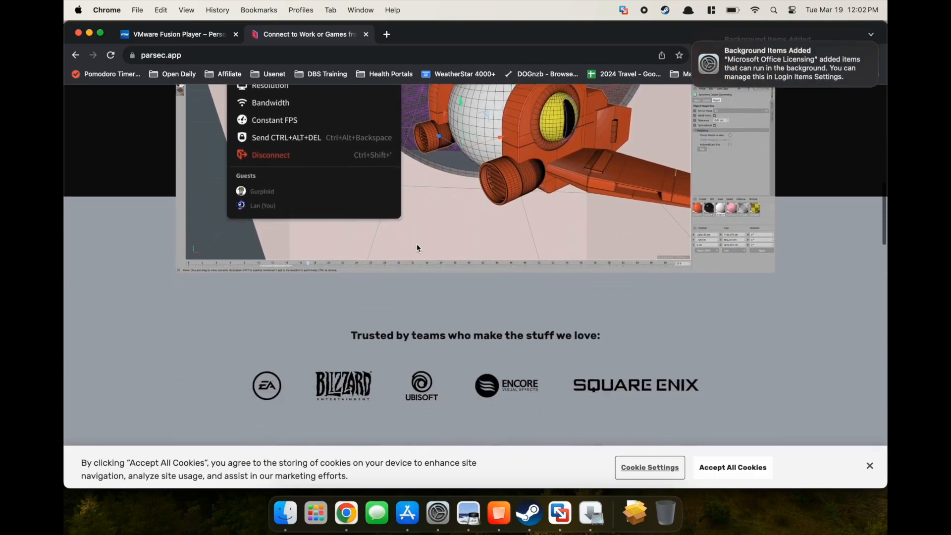
pyautogui.scroll(-20, 418, 248)
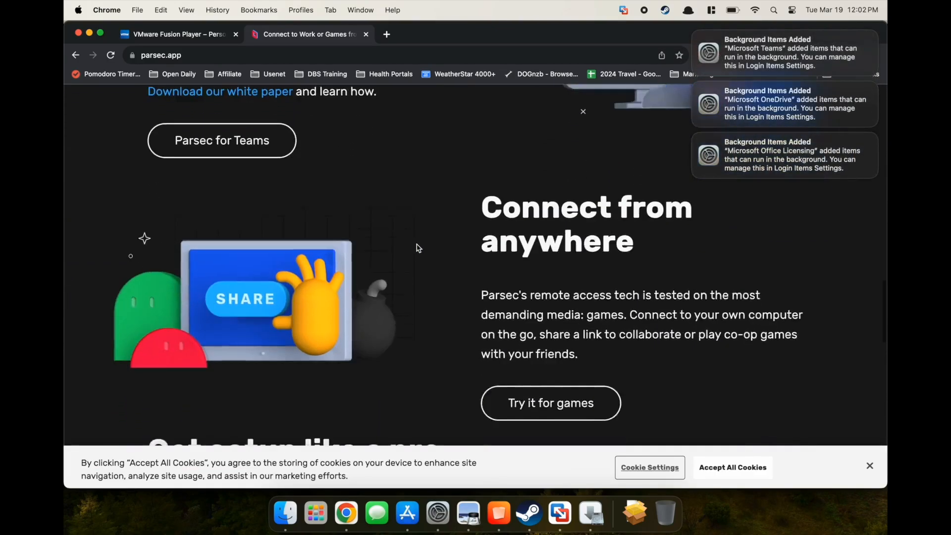
pyautogui.scroll(20, 419, 249)
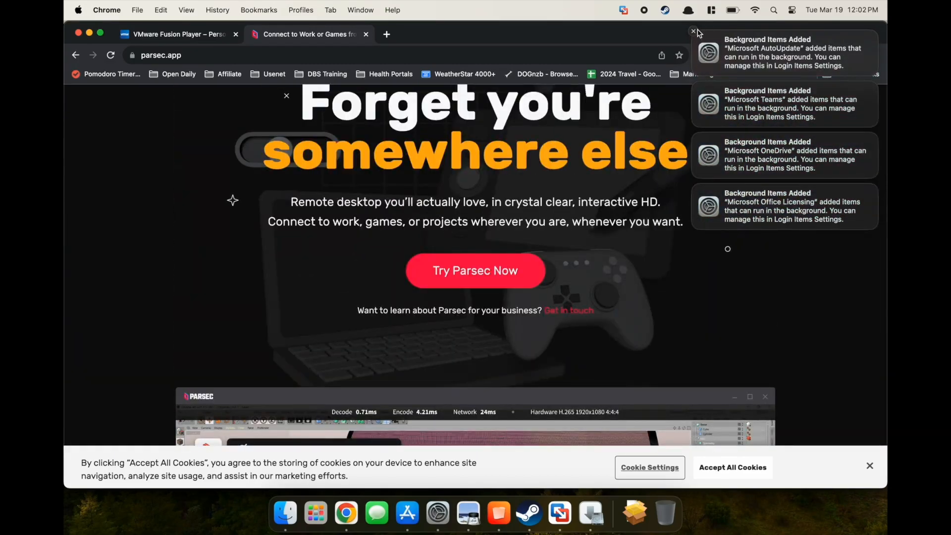
pyautogui.click(694, 32)
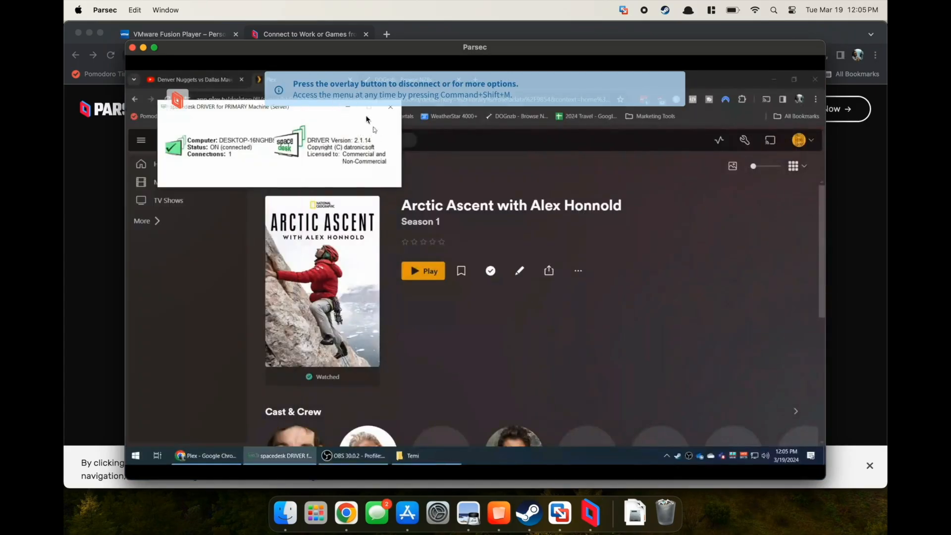
# In the Parsec remote session, close the spacedesk driver window and browse the Steam store's front page
pyautogui.click(391, 107)
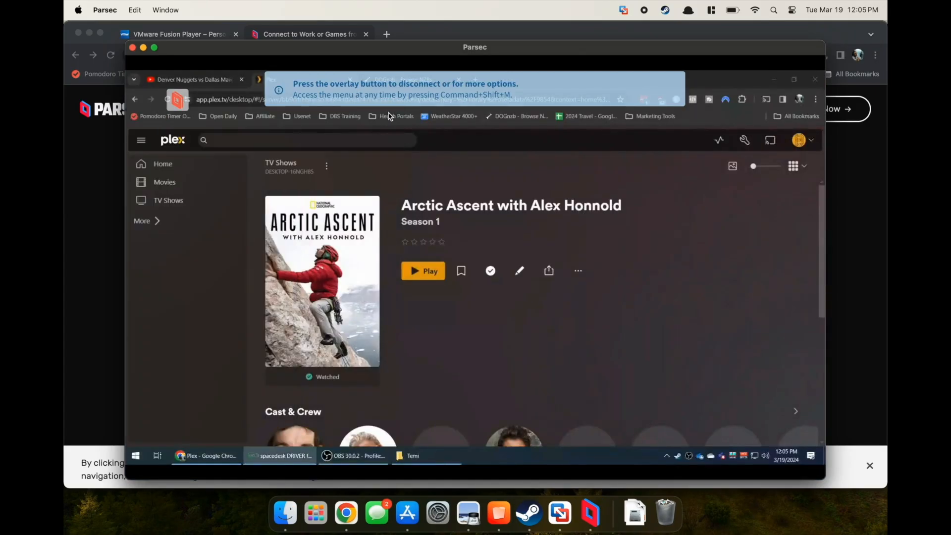
pyautogui.scroll(-1, 468, 351)
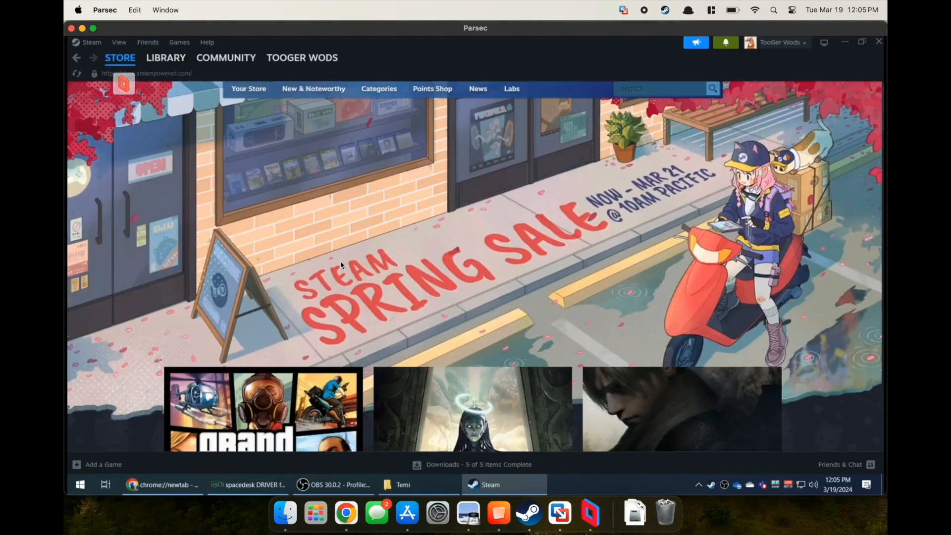
pyautogui.scroll(-20, 342, 265)
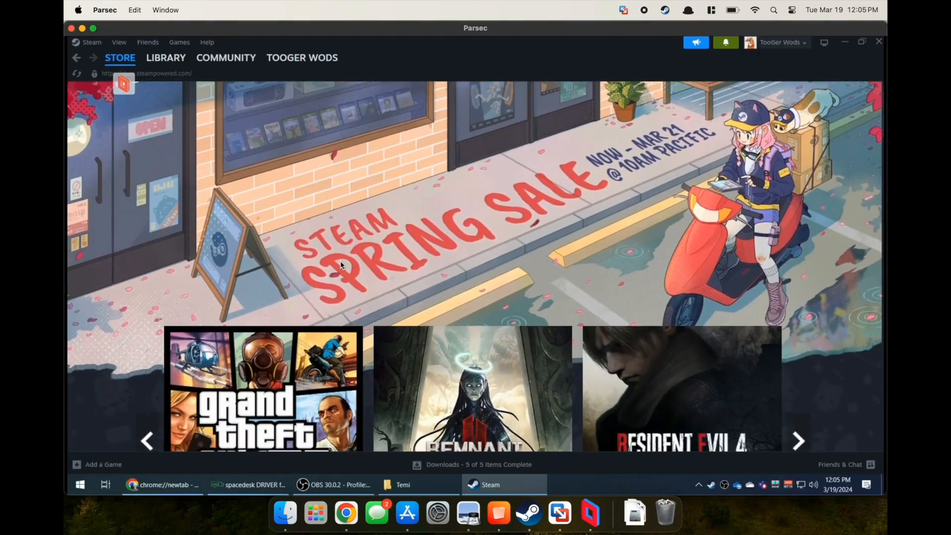
# Look through the discounted games in the Steam Spring Sale and return to the beginning of the store page
pyautogui.scroll(-15, 342, 265)
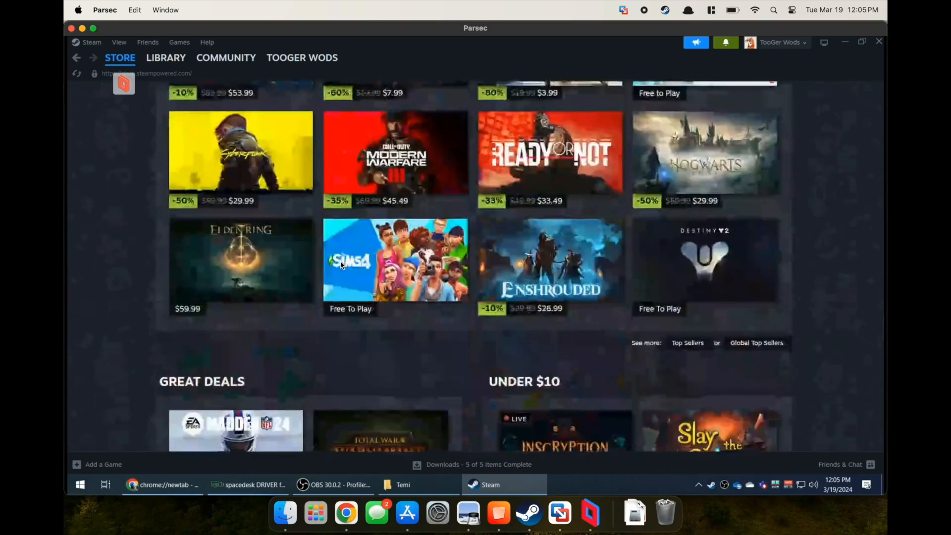
pyautogui.scroll(20, 341, 264)
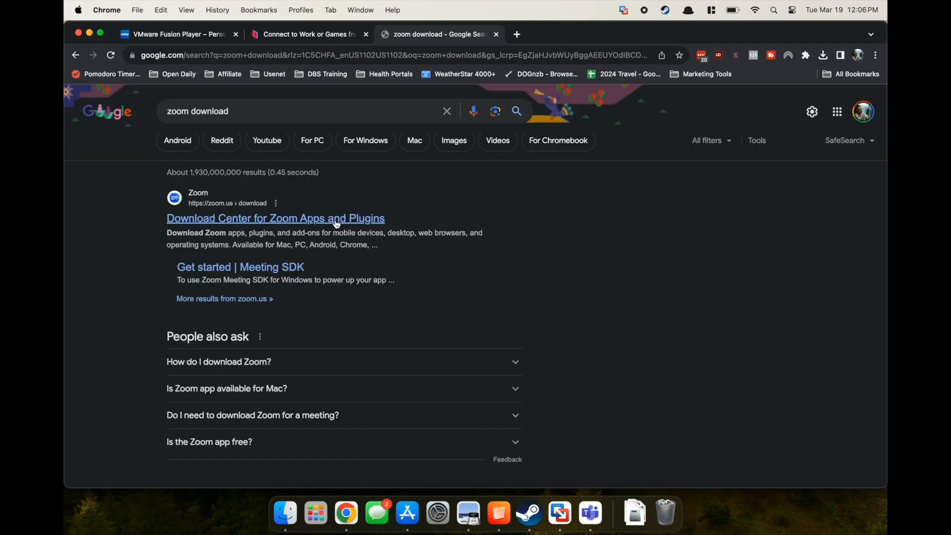
# Open Zoom's Download Center from the search results and download the Zoom Desktop Client installer
pyautogui.click(333, 218)
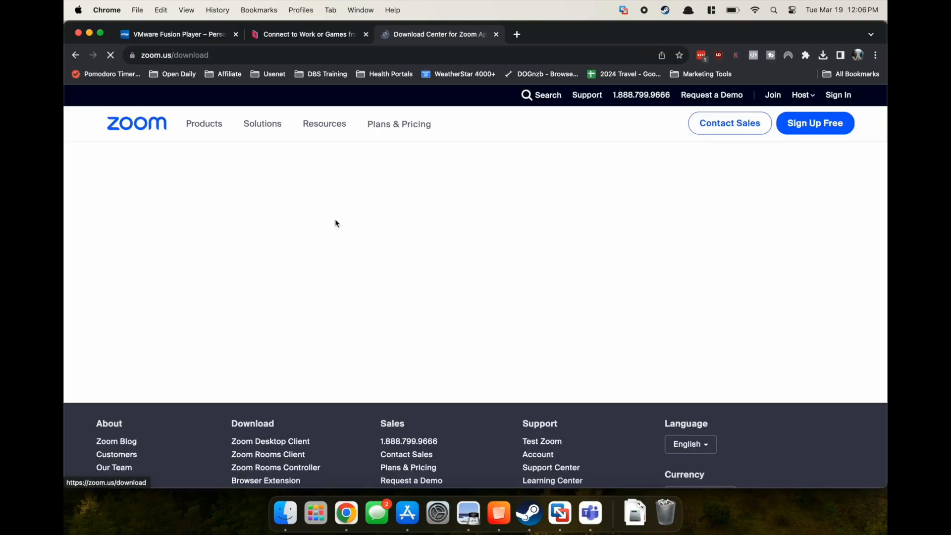
pyautogui.click(294, 346)
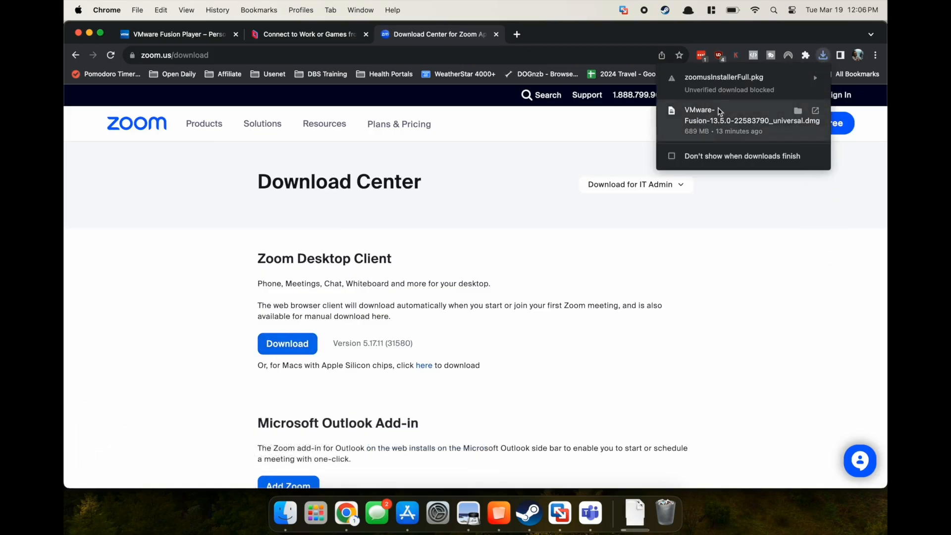
pyautogui.click(712, 137)
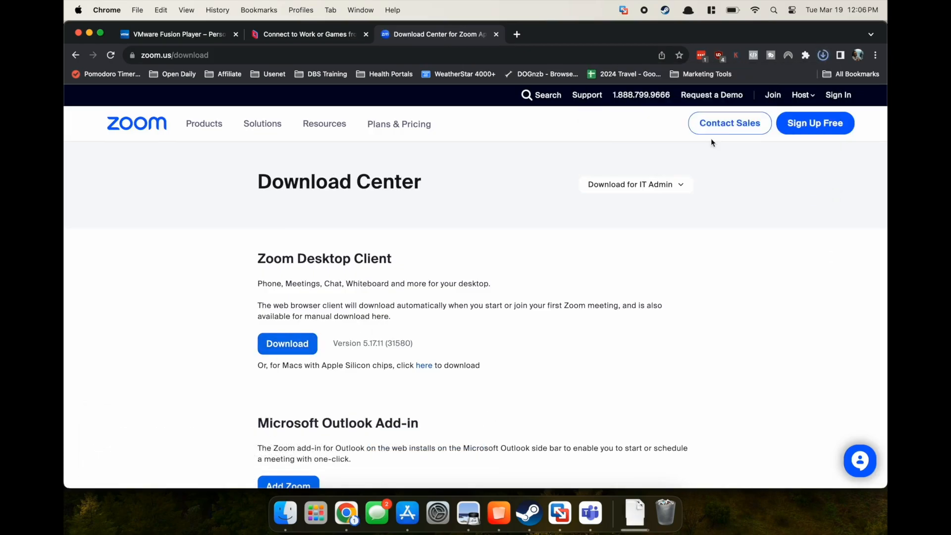
# Run zoomusInstallerFull.pkg, complete the Zoom installation with automatic updates kept on, and move the installer to the Trash
pyautogui.click(826, 58)
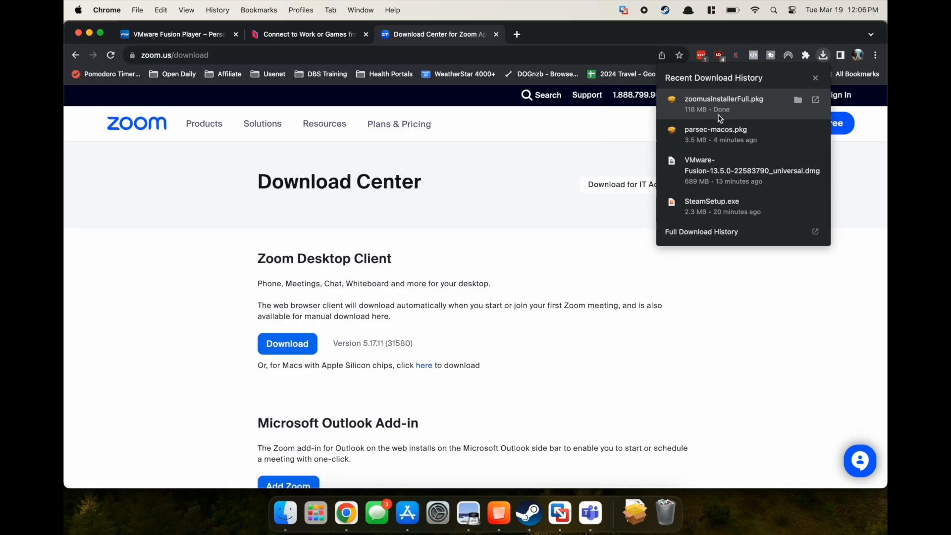
pyautogui.click(721, 110)
pyautogui.click(612, 338)
pyautogui.click(613, 338)
pyautogui.click(613, 338)
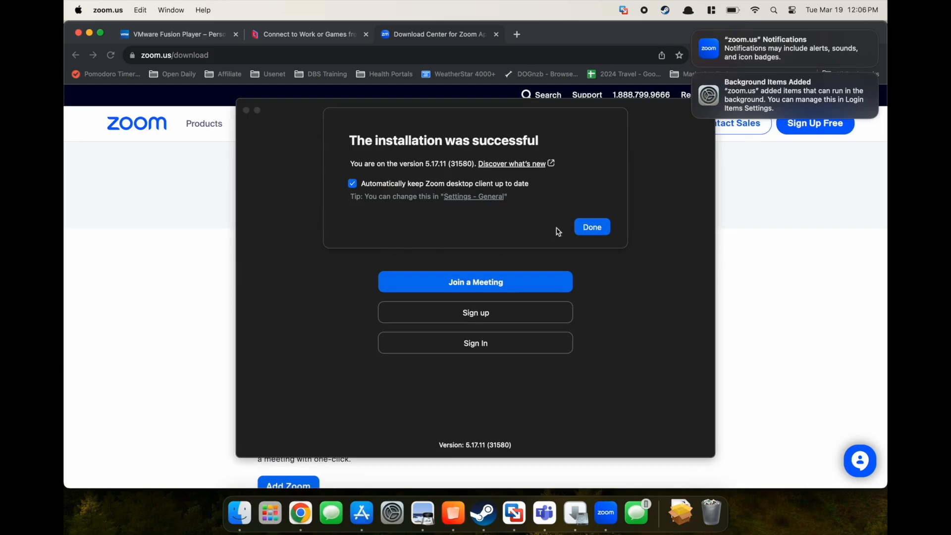
pyautogui.click(594, 225)
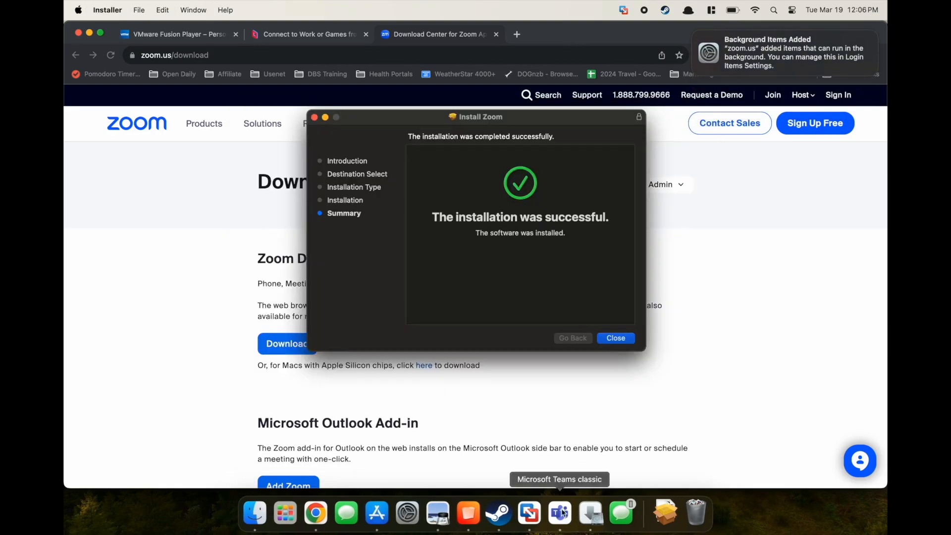
pyautogui.click(616, 338)
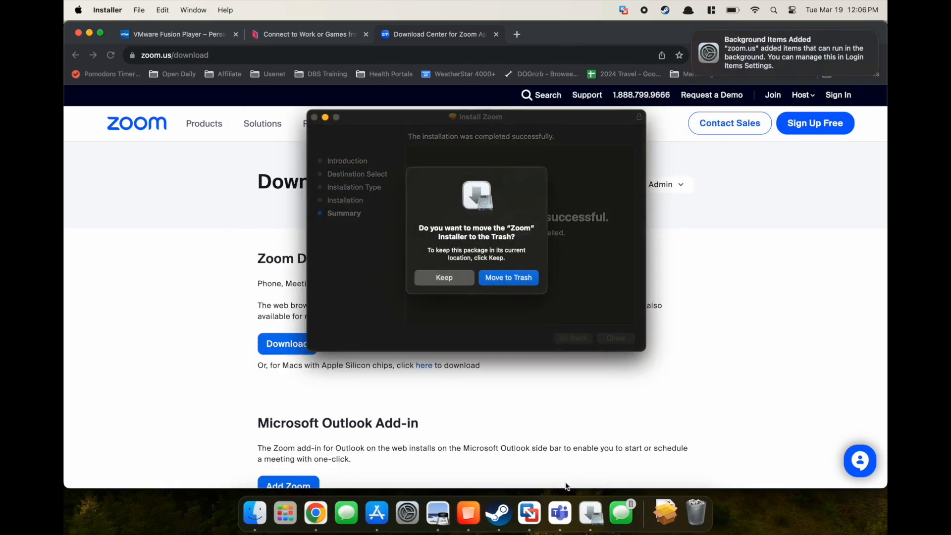
pyautogui.click(517, 276)
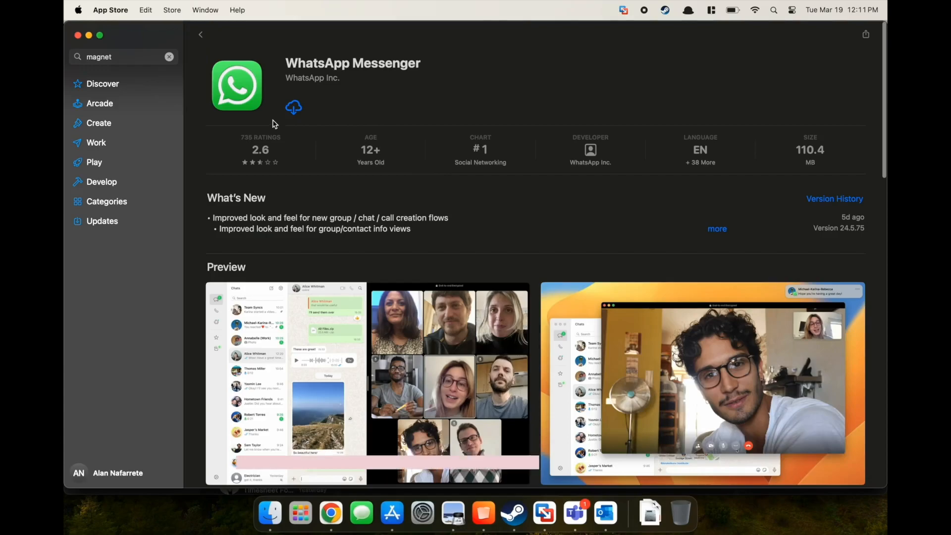
# Install and open WhatsApp Messenger from the App Store, then finish its first-run setup without going to the notification settings
pyautogui.click(294, 105)
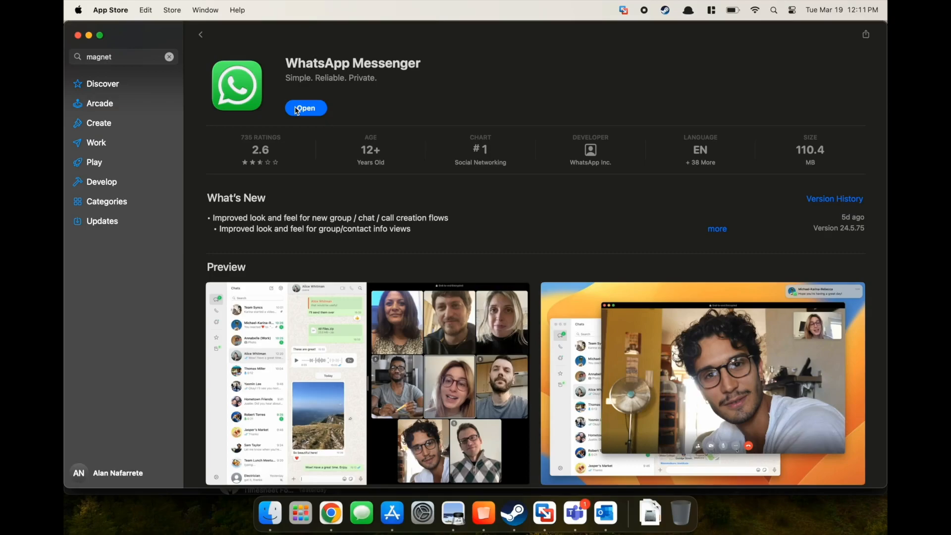
pyautogui.click(298, 110)
pyautogui.click(463, 386)
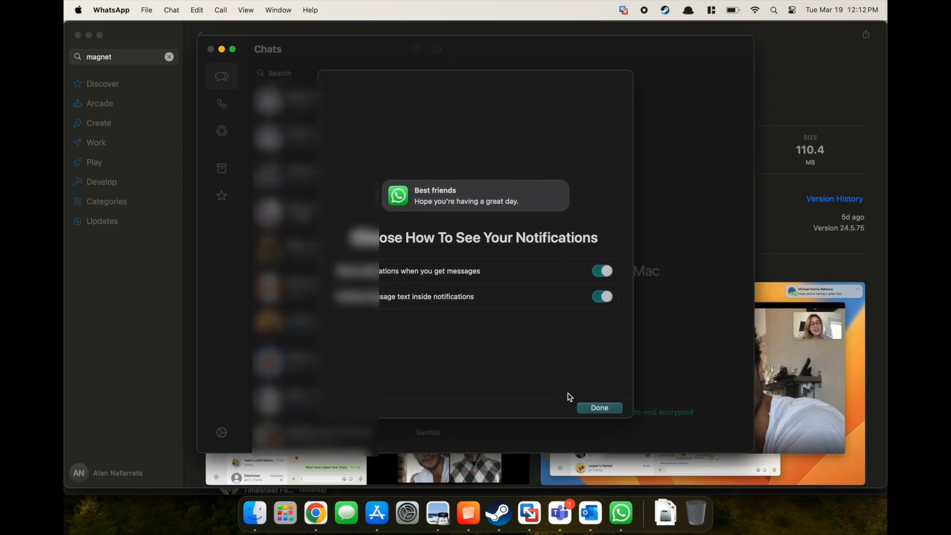
pyautogui.click(605, 414)
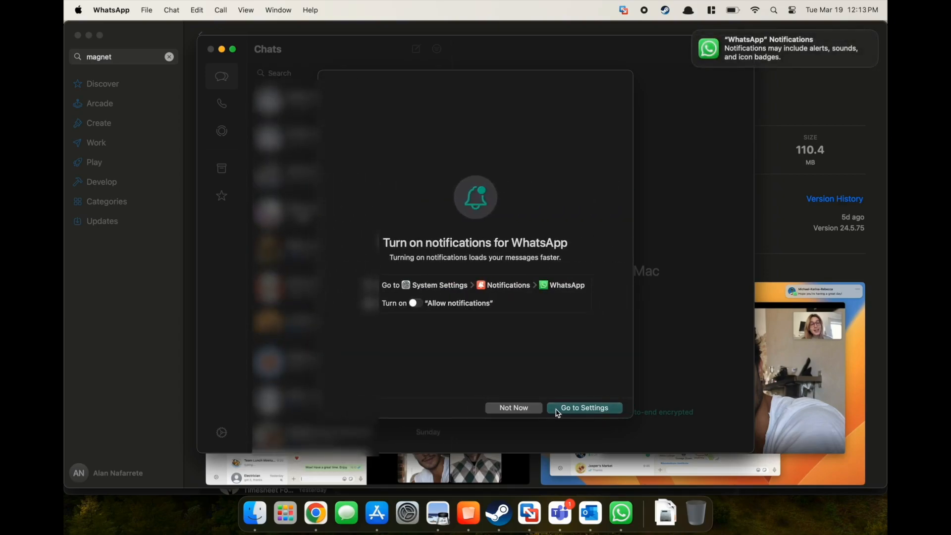
pyautogui.click(527, 409)
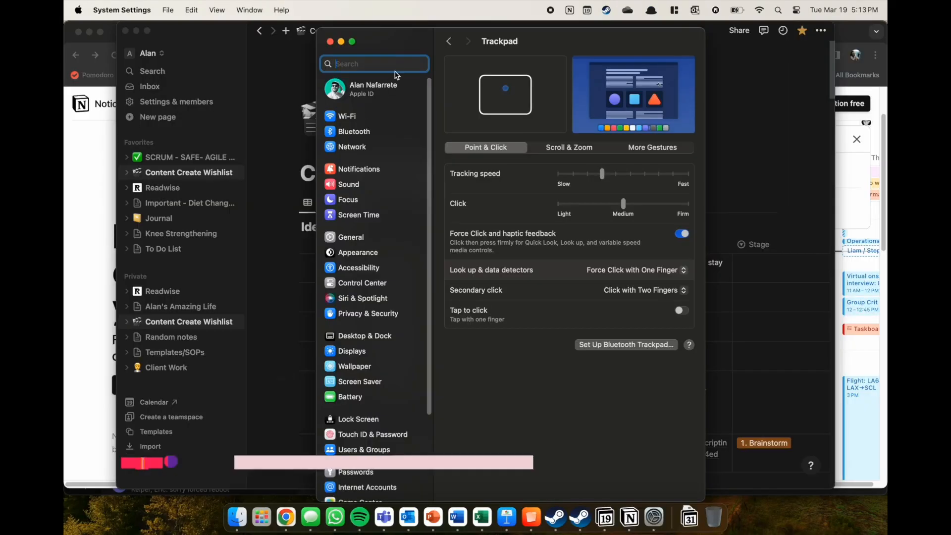
# In the Trackpad settings, set the App Exposé gesture to Swipe Down with Three Fingers and close System Settings
pyautogui.write('track')
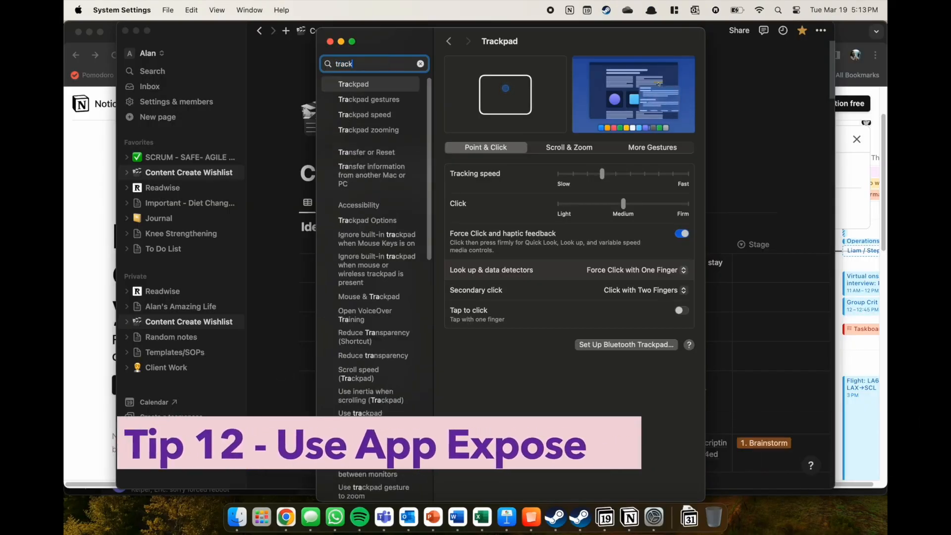
pyautogui.click(569, 147)
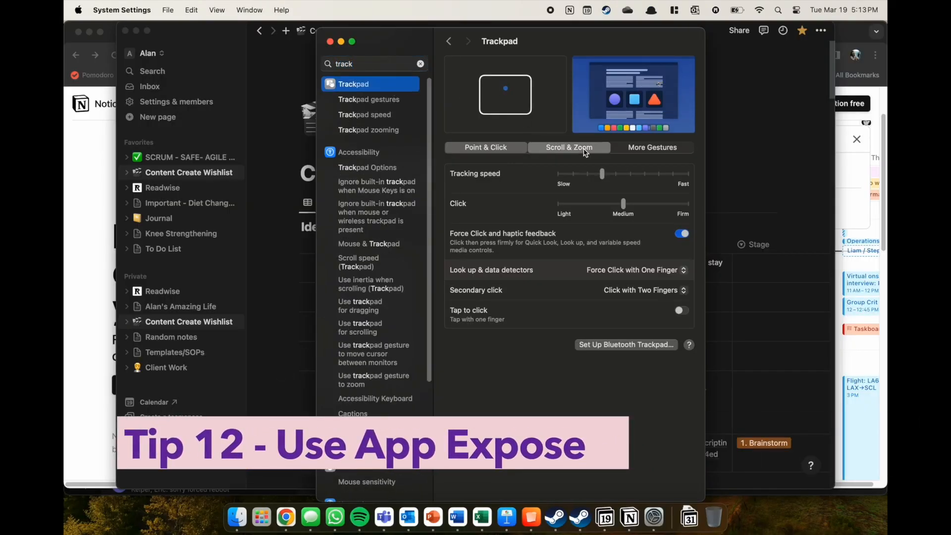
pyautogui.click(640, 150)
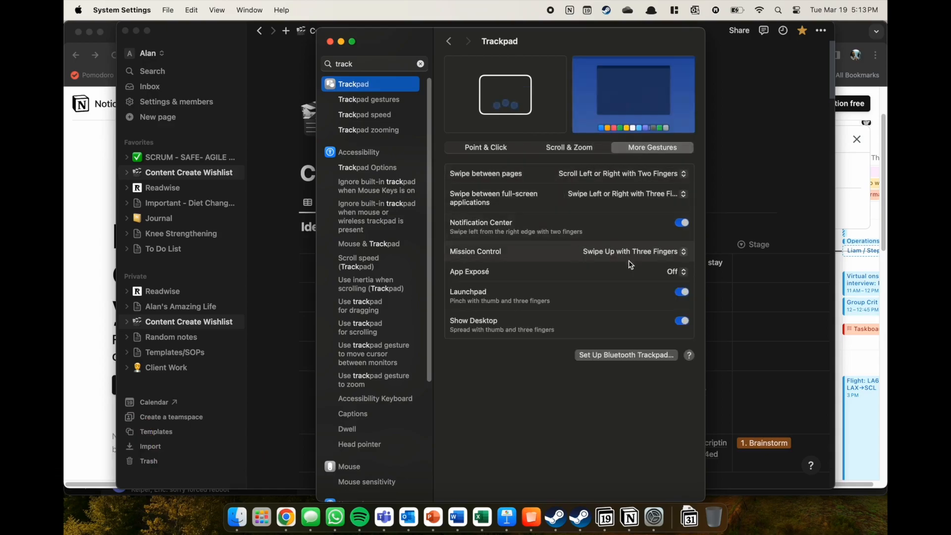
pyautogui.click(676, 272)
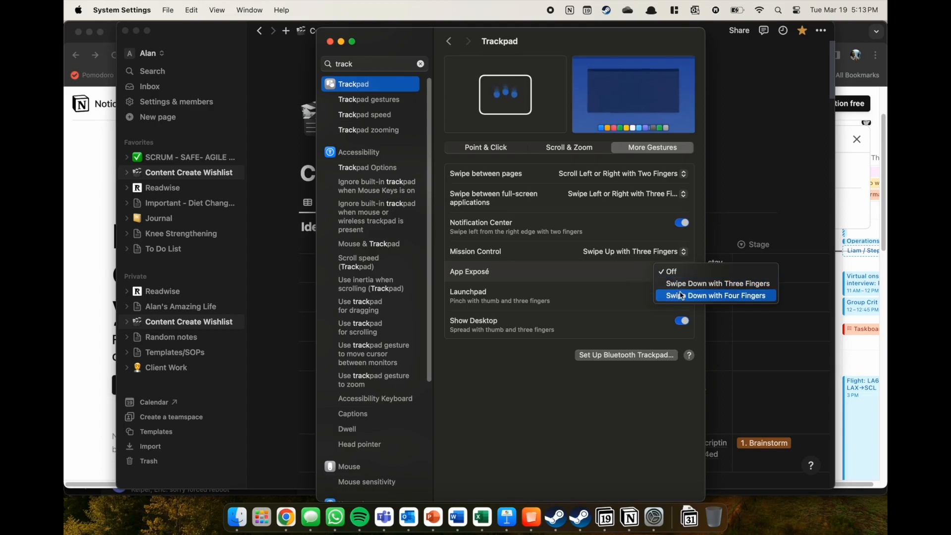
pyautogui.click(677, 283)
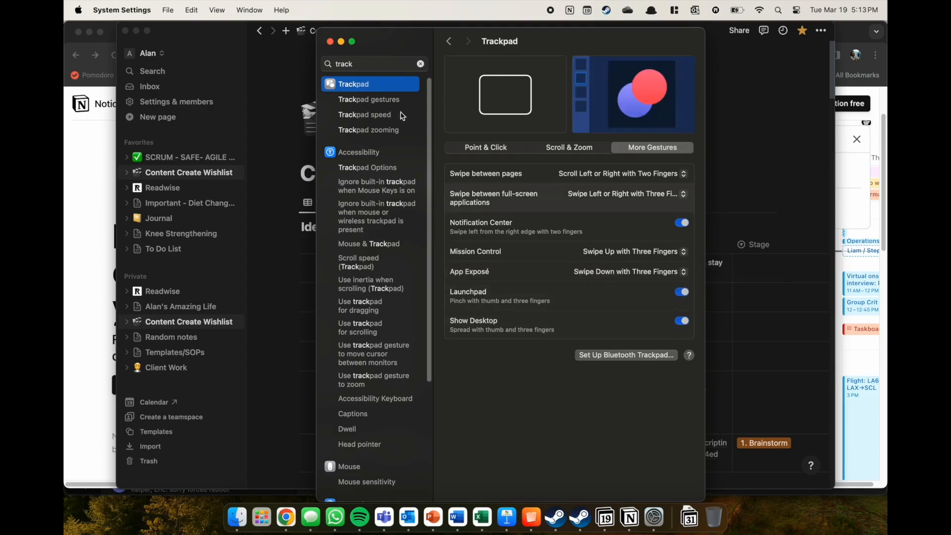
pyautogui.click(329, 41)
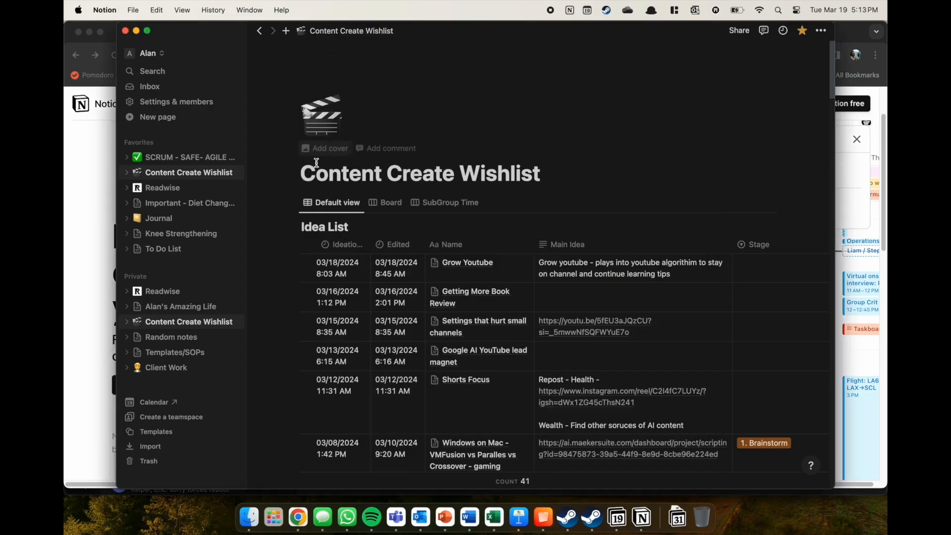
# Bring the Notion Calendar browser window to the front and show all open Chrome windows with App Exposé
pyautogui.click(81, 248)
pyautogui.scroll(3, 385, 213)
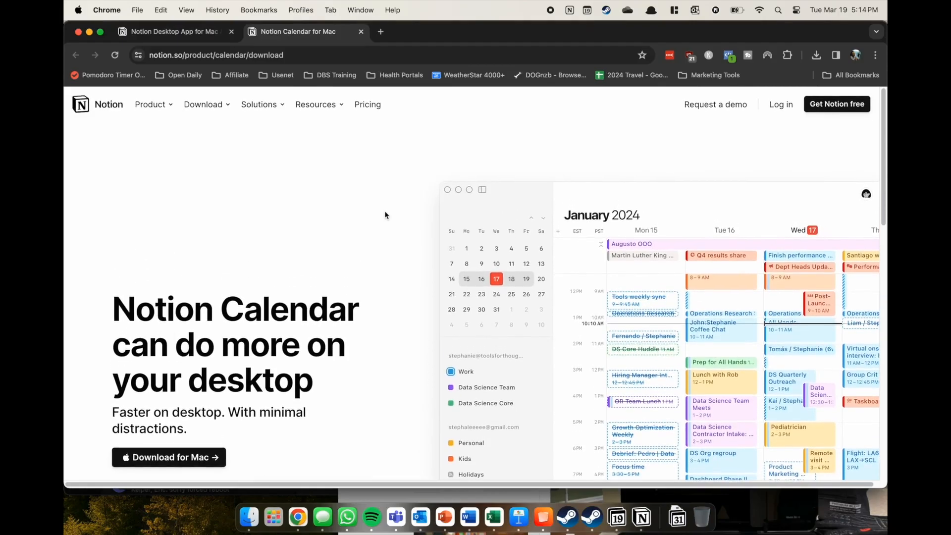
pyautogui.scroll(-3, 386, 215)
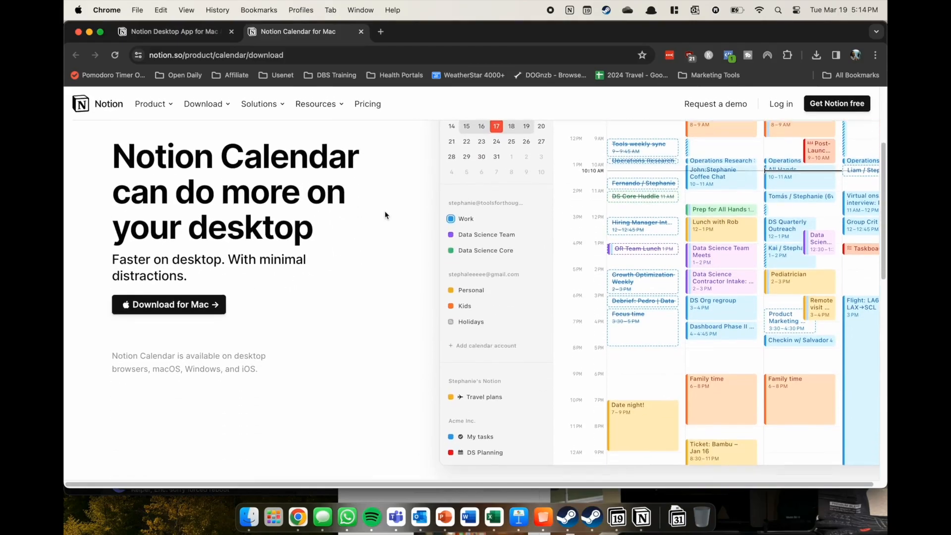
pyautogui.hotkey('ctrl', 'Up')
pyautogui.hotkey('ctrl', 'Up')
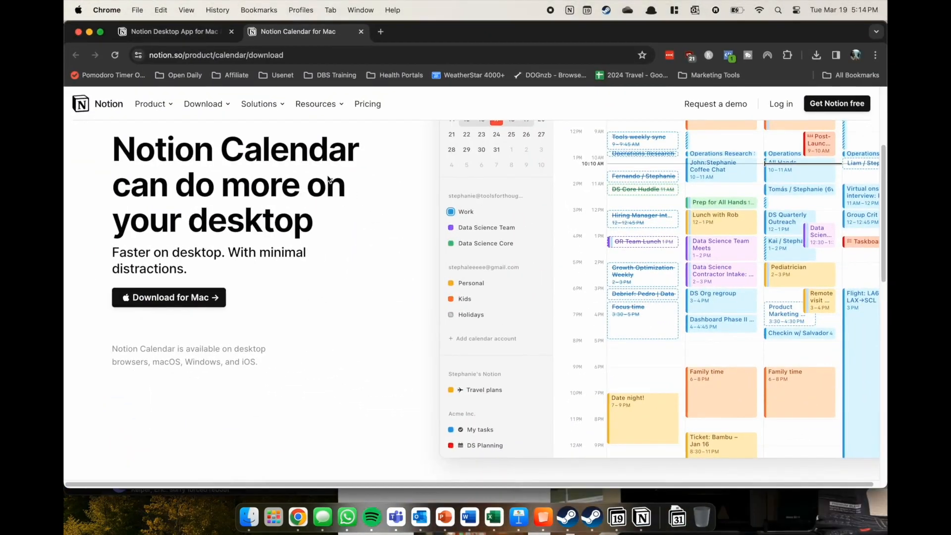
pyautogui.hotkey('ctrl', 'Down')
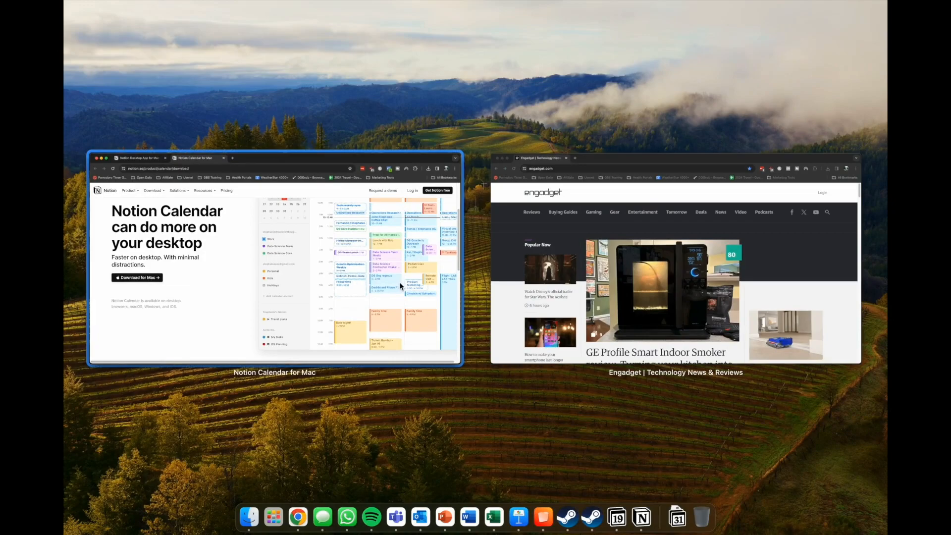
# Switch to the Engadget browser window and snap it to the right half of the screen
pyautogui.click(541, 264)
pyautogui.moveTo(607, 154); pyautogui.dragTo(472, 94)
pyautogui.hotkey('ctrl', 'alt', 'Right')
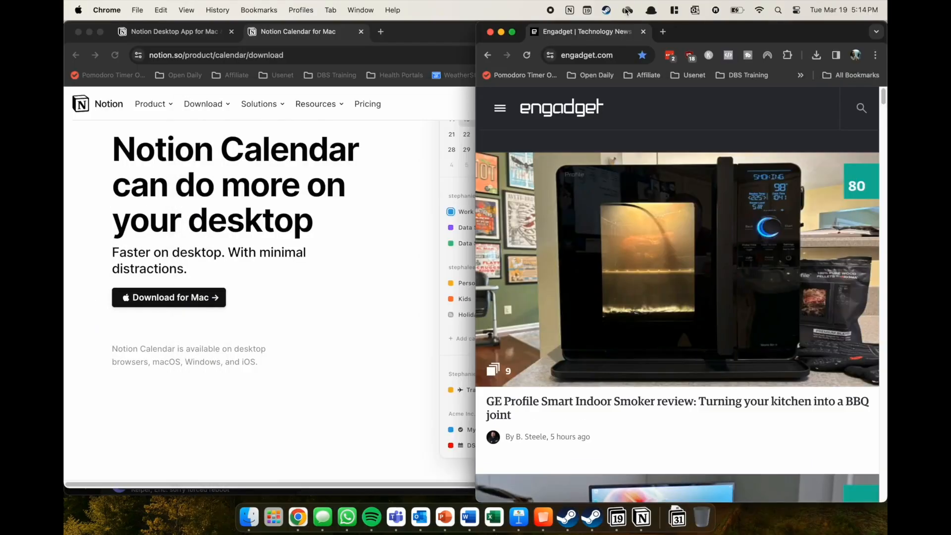